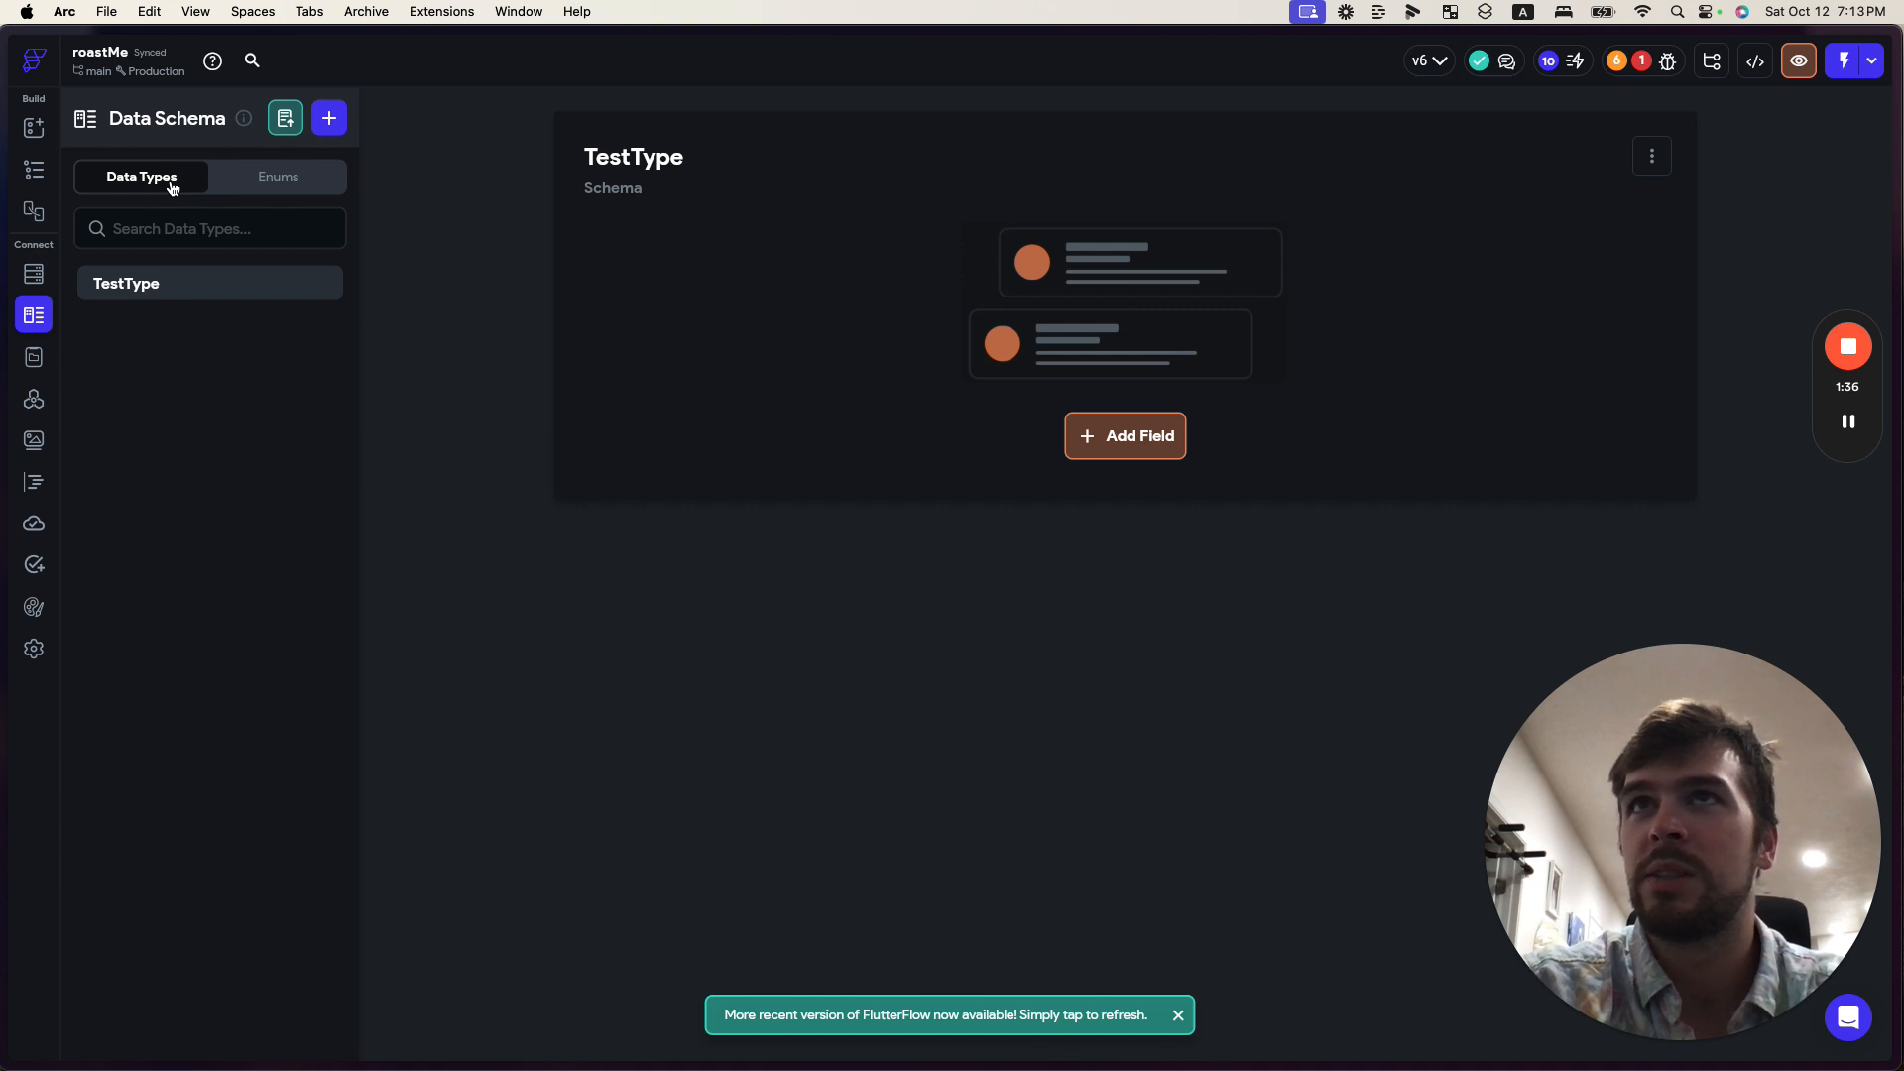
View the field types of Table 1 in the SmartSuite NoCode Teaching grid, and return to the FlutterFlow roastMe project.
mouse_move(5, 297)
click(71, 375)
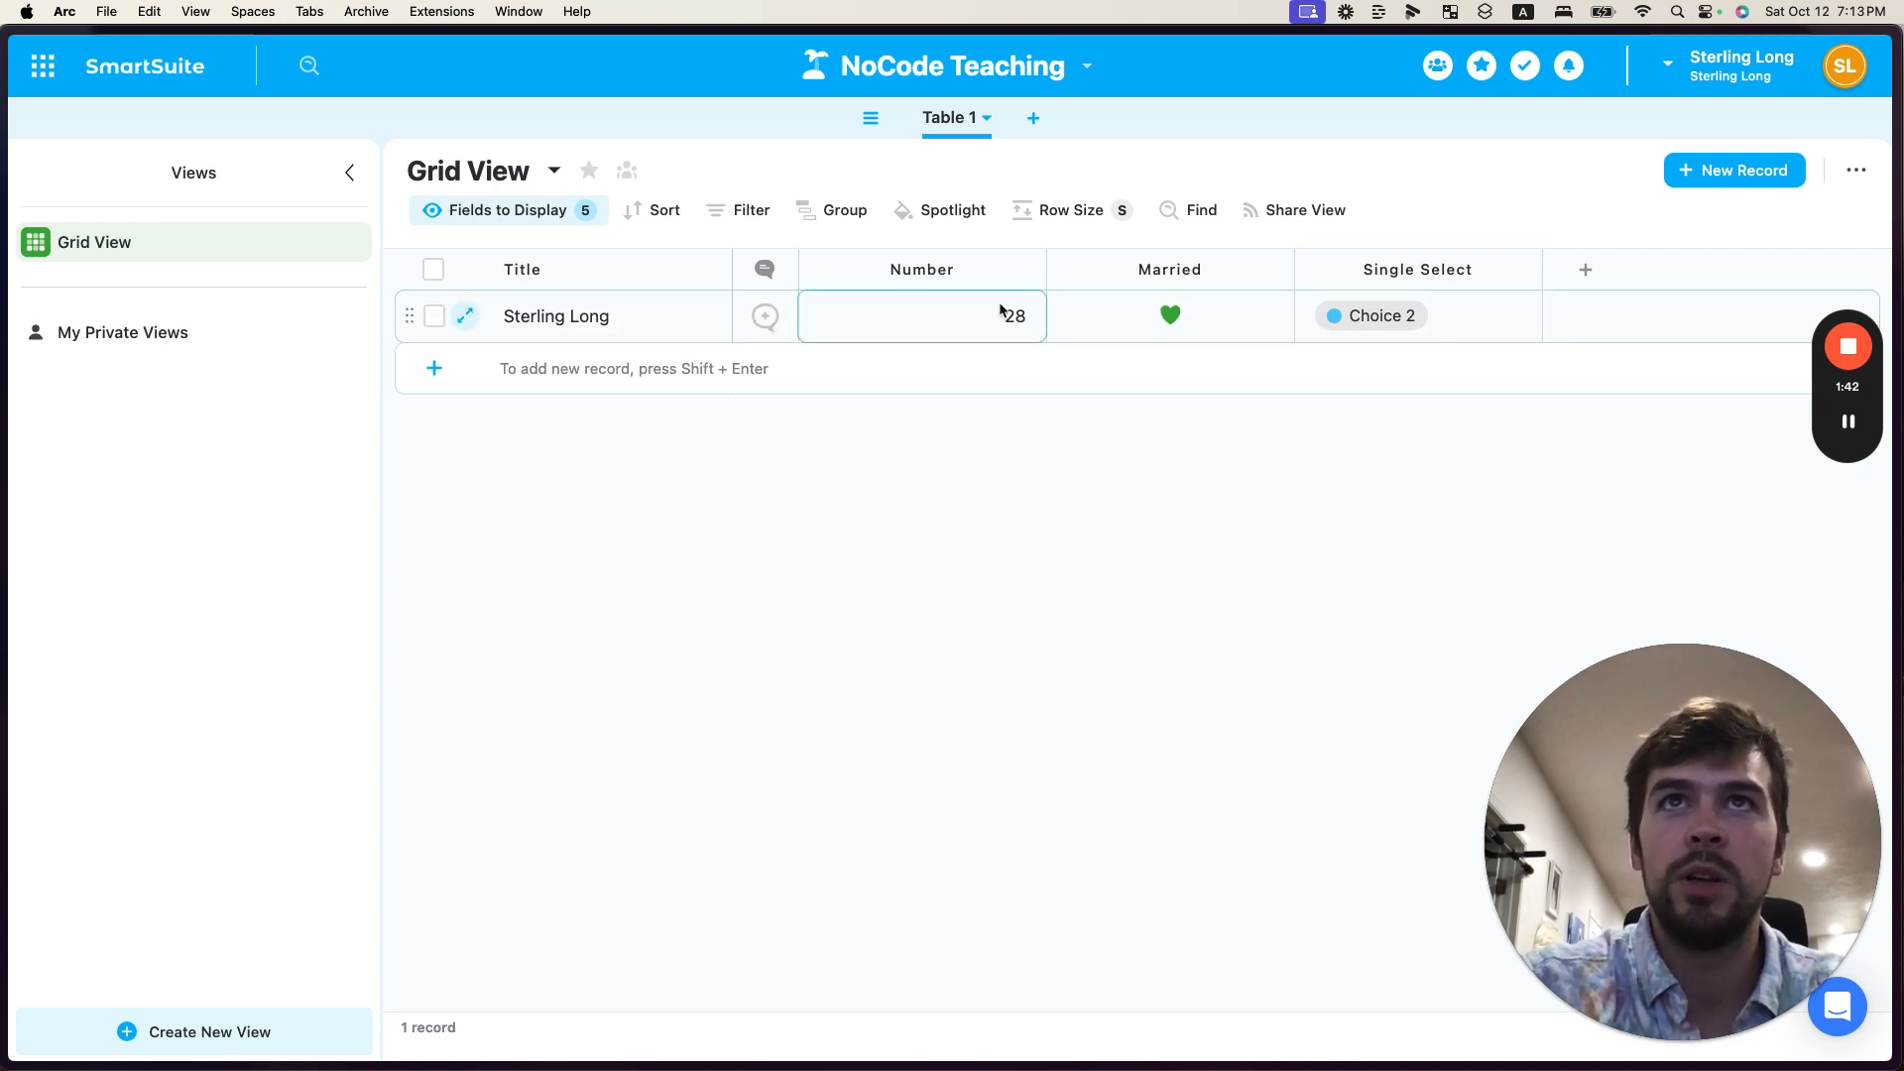
mouse_move(5, 357)
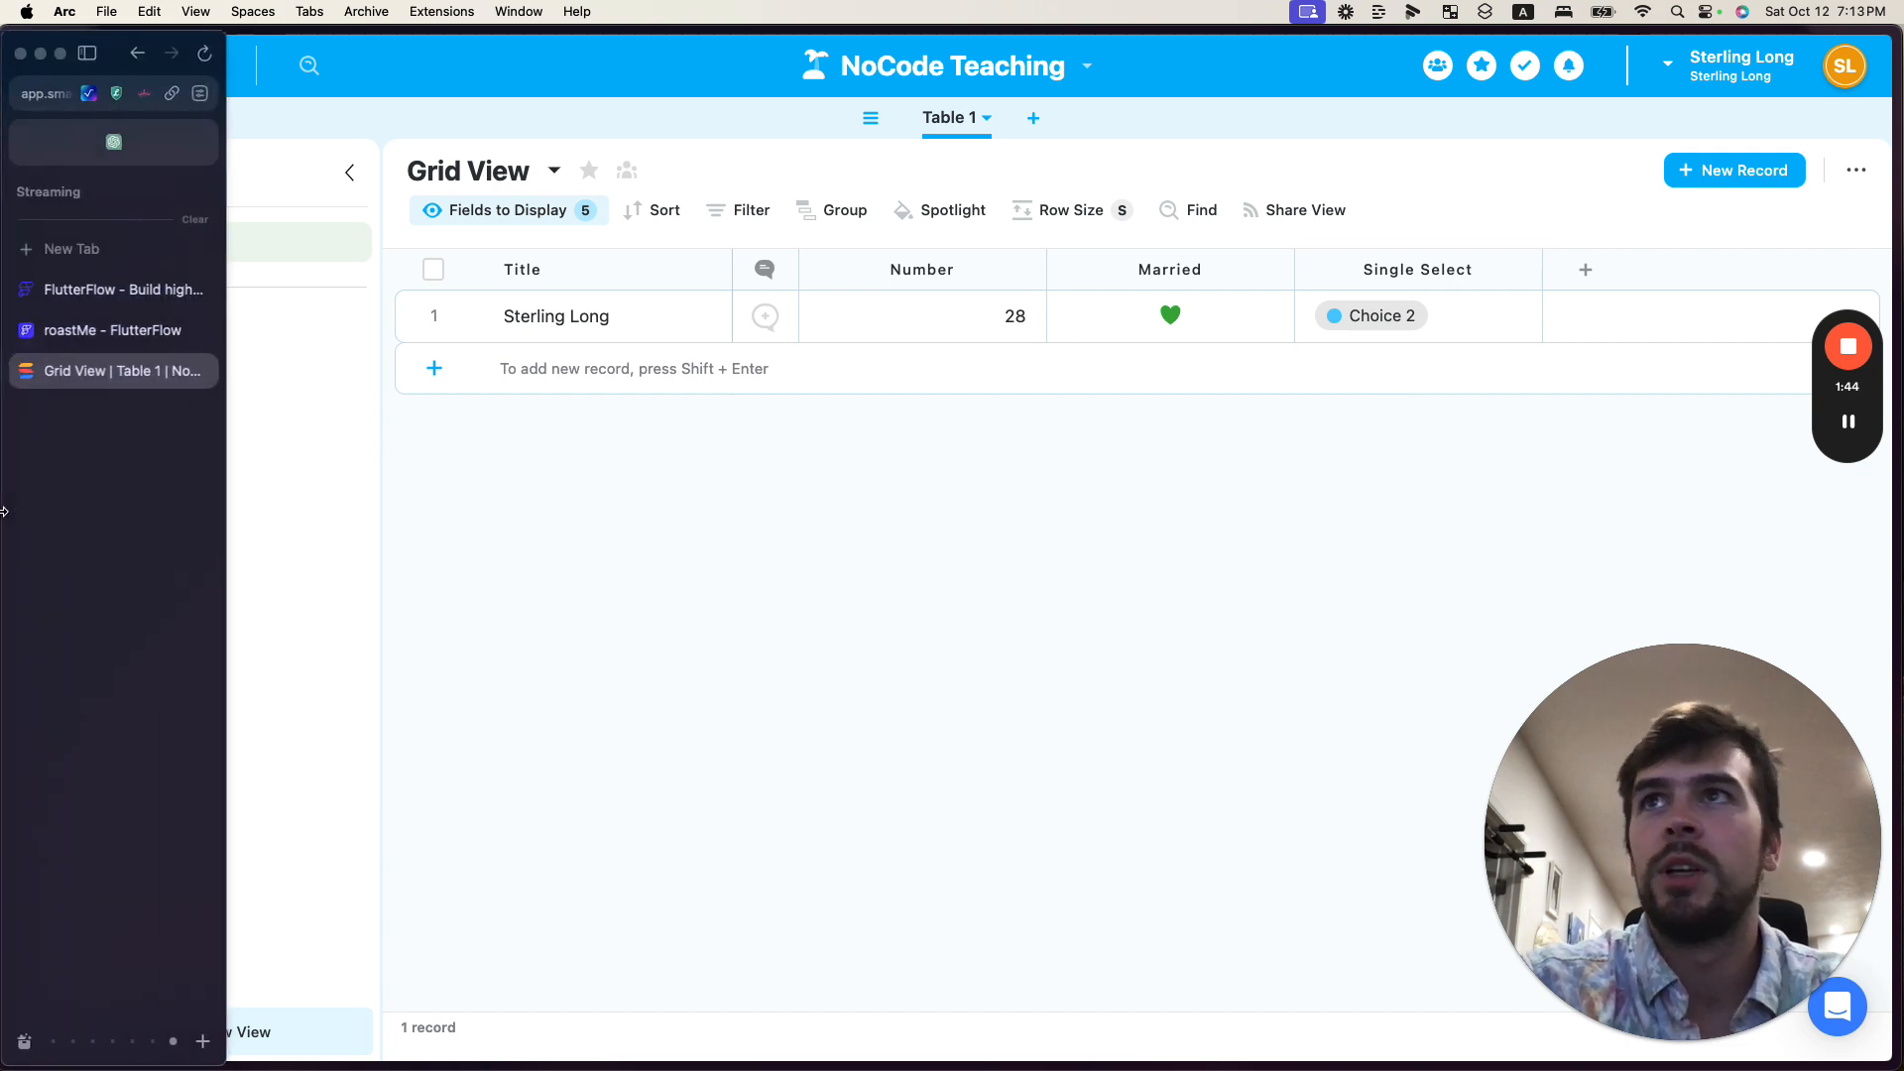
click(73, 335)
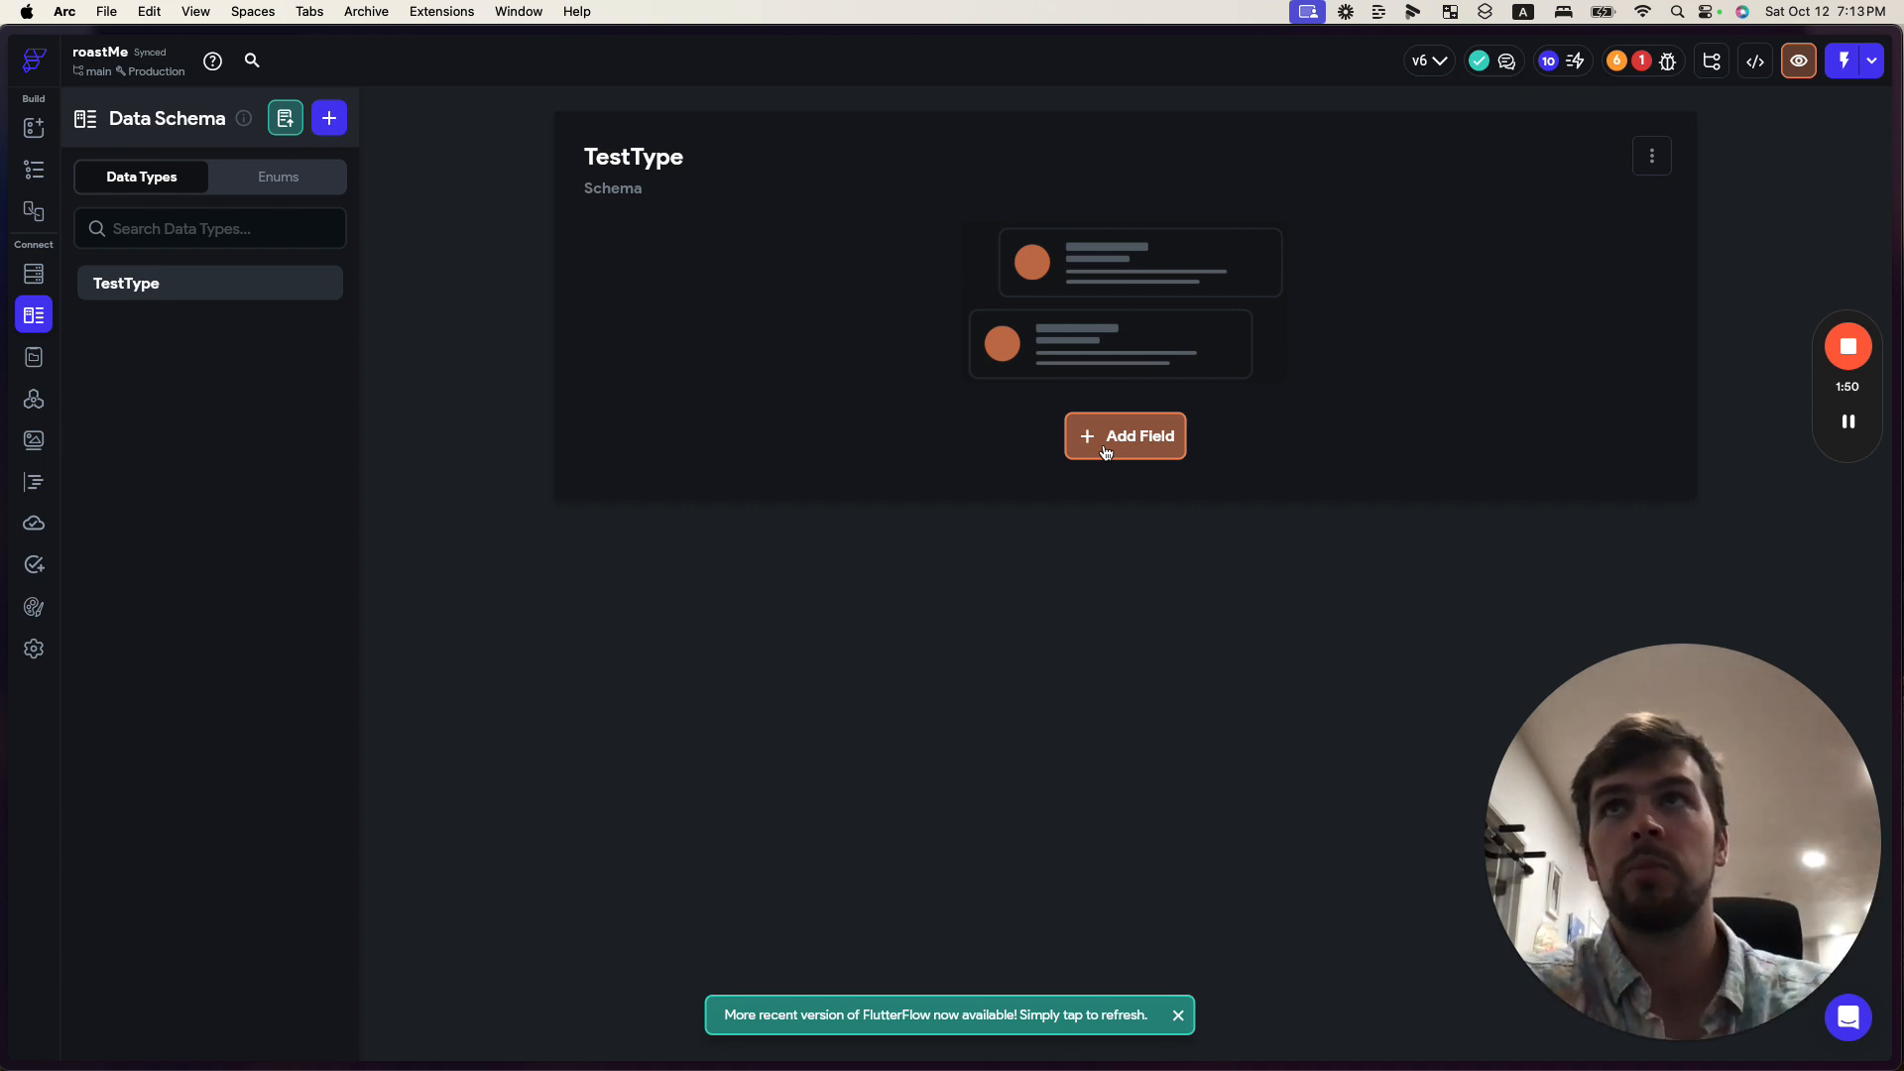
Start a new field in the TestType data type and name it aNumber.
click(1110, 437)
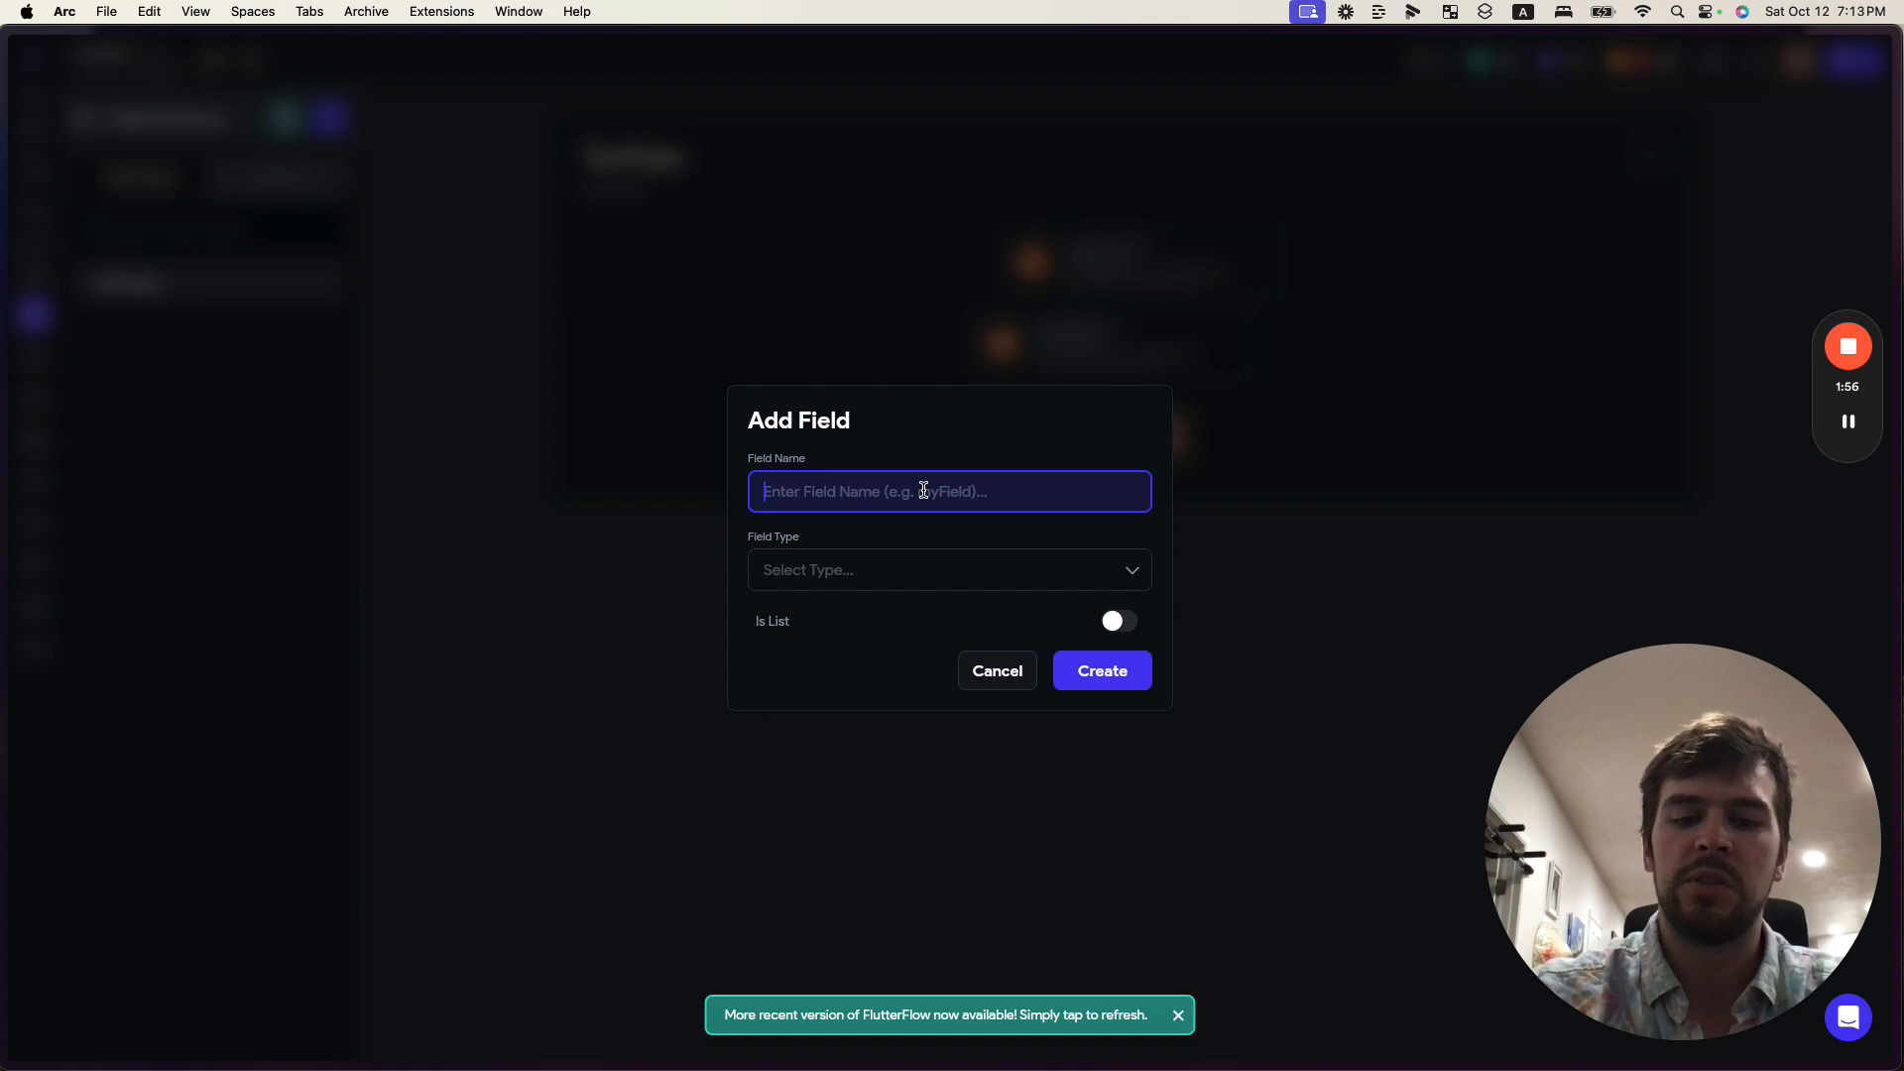
text(ANumber)
key(Left)
key(Left)
key(Left)
key(Left)
key(Left)
key(Left)
key(BackSpace)
text(a)
click(844, 528)
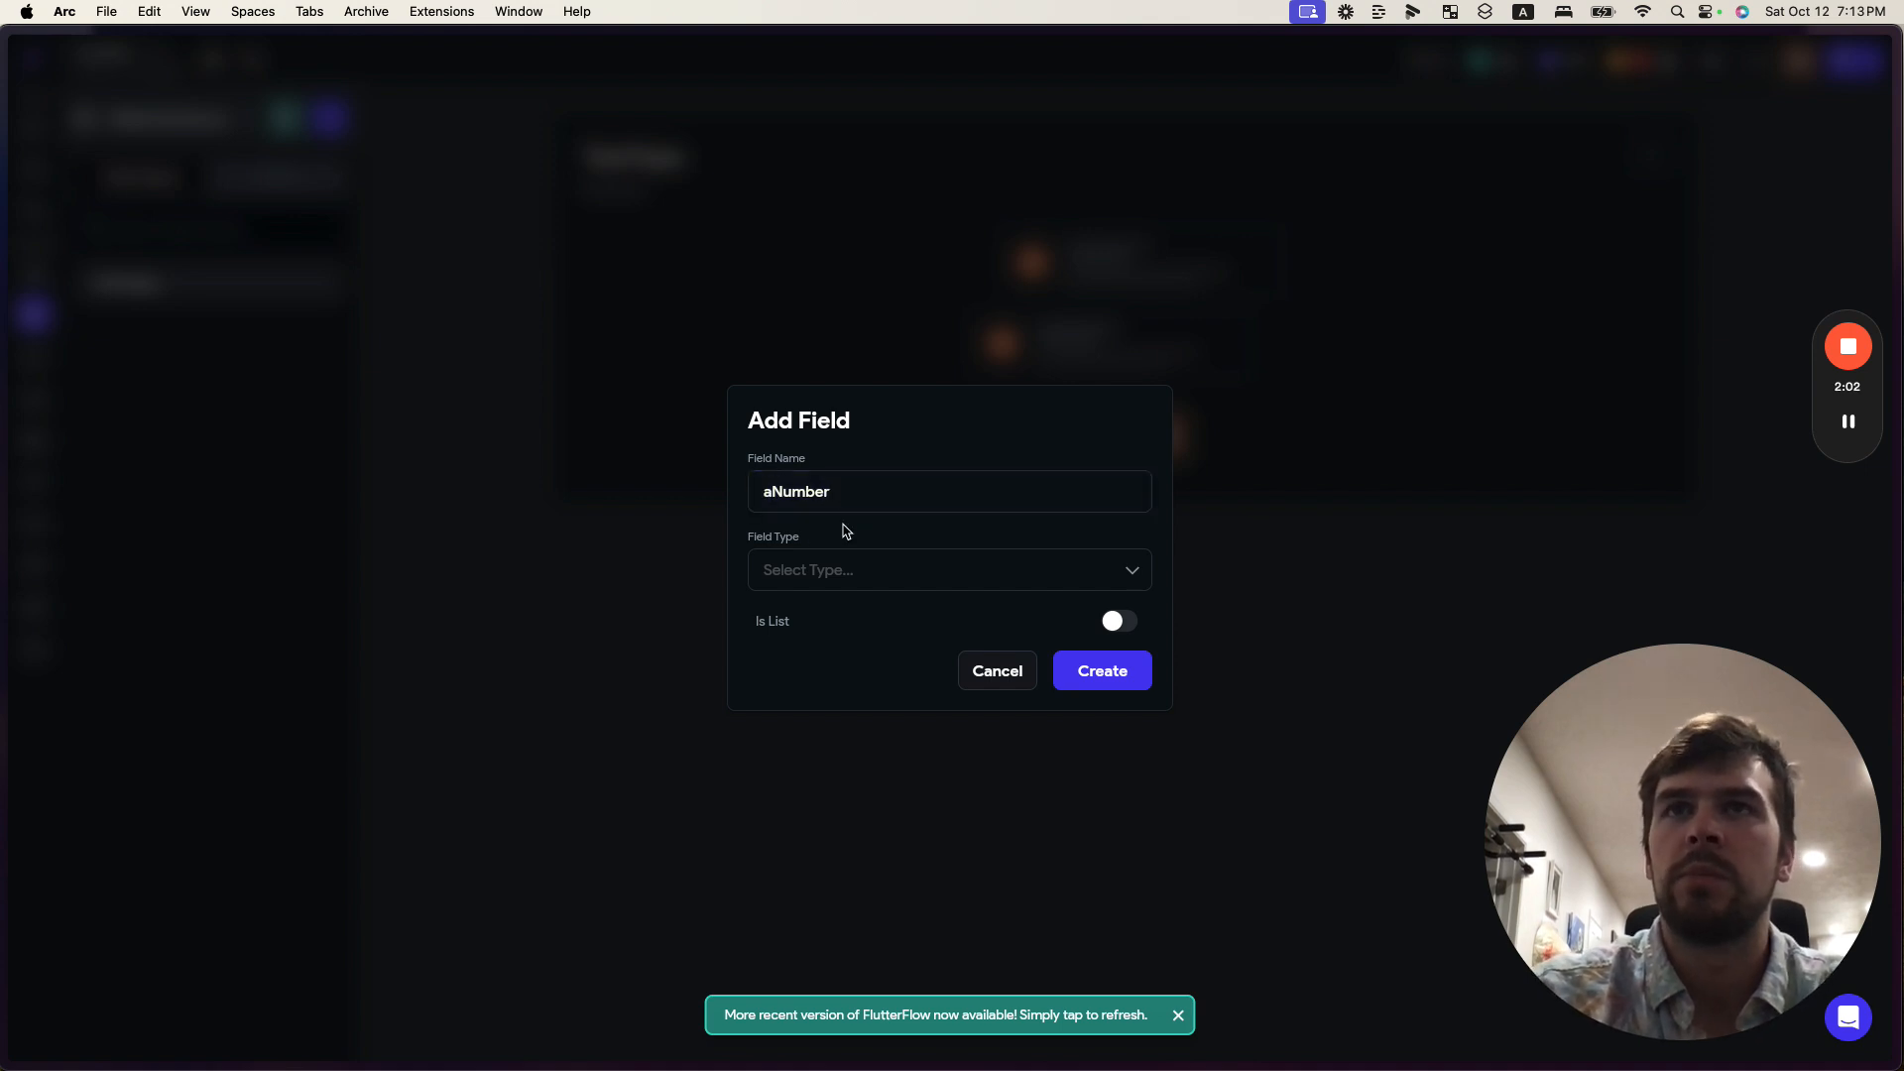
Examine the data types offered for the aNumber field, from Integer through Enum.
click(831, 557)
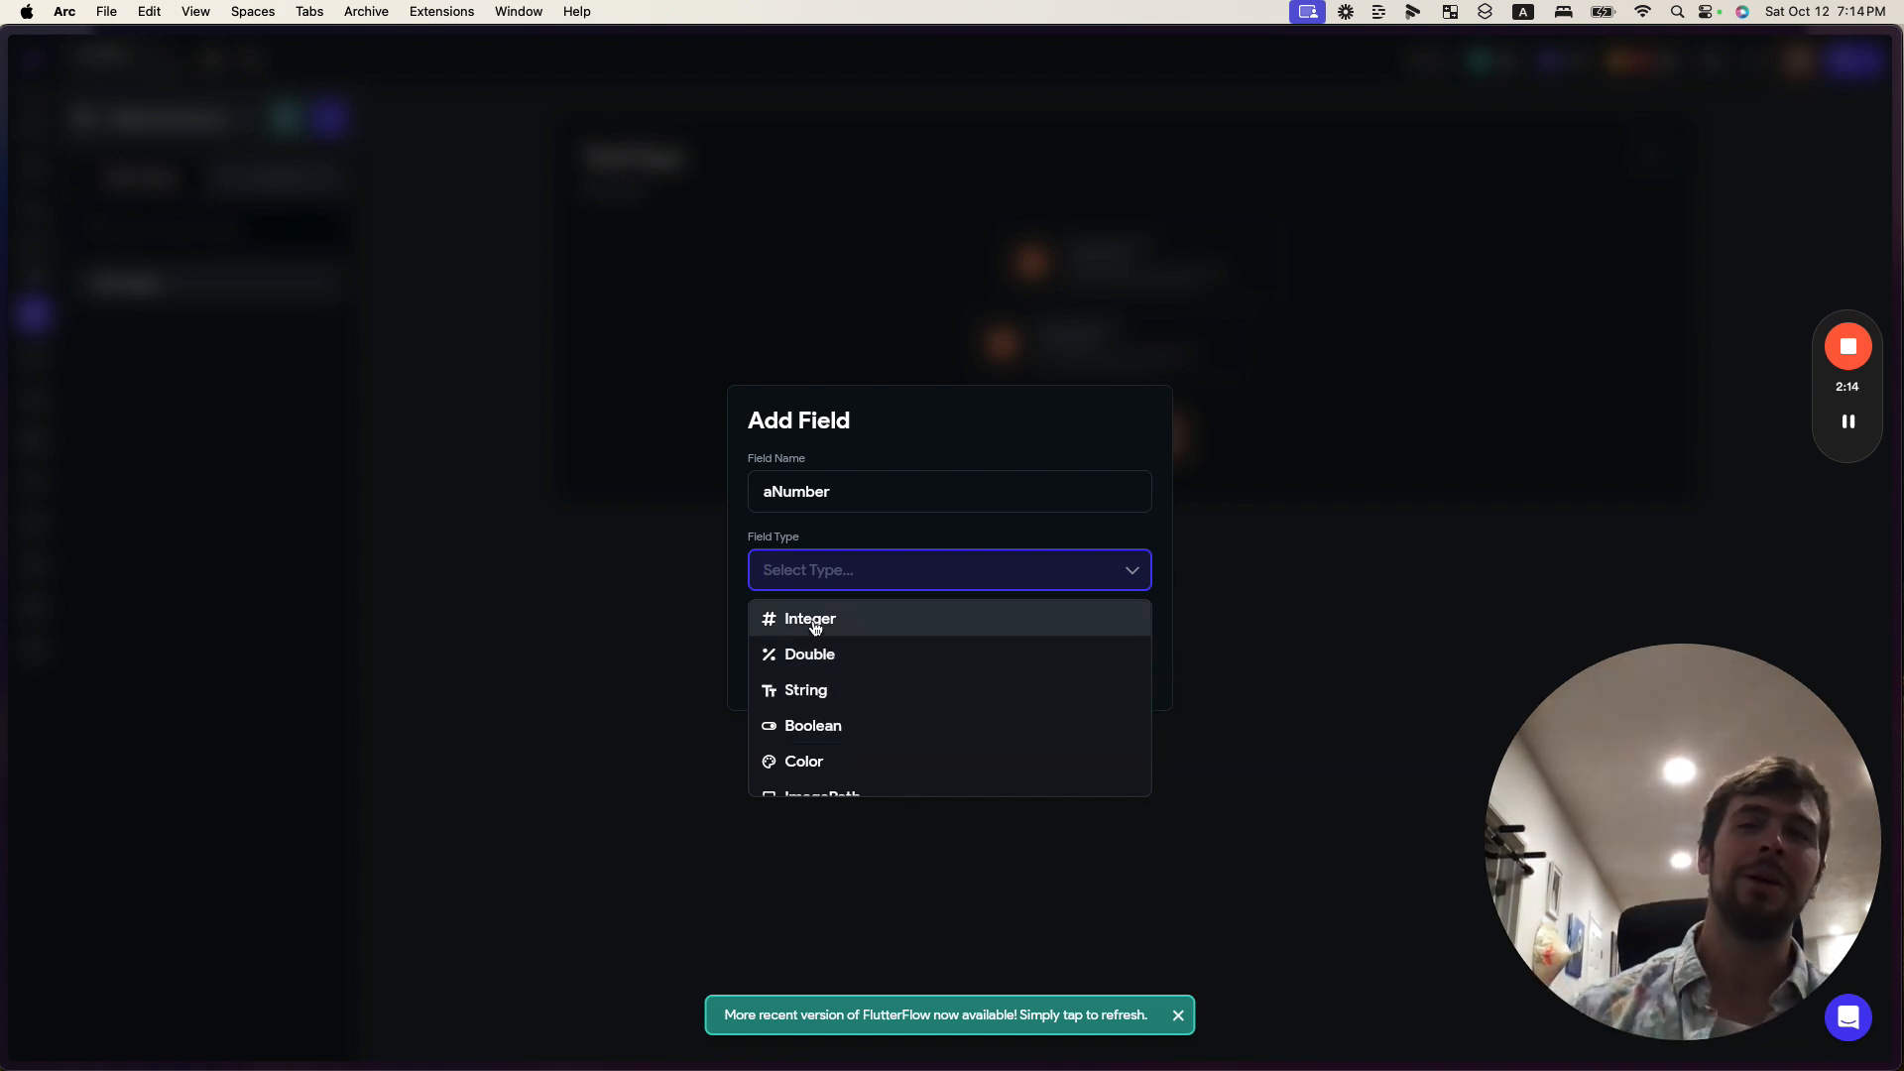
scroll(838, 727, down, 4)
scroll(836, 734, up, 4)
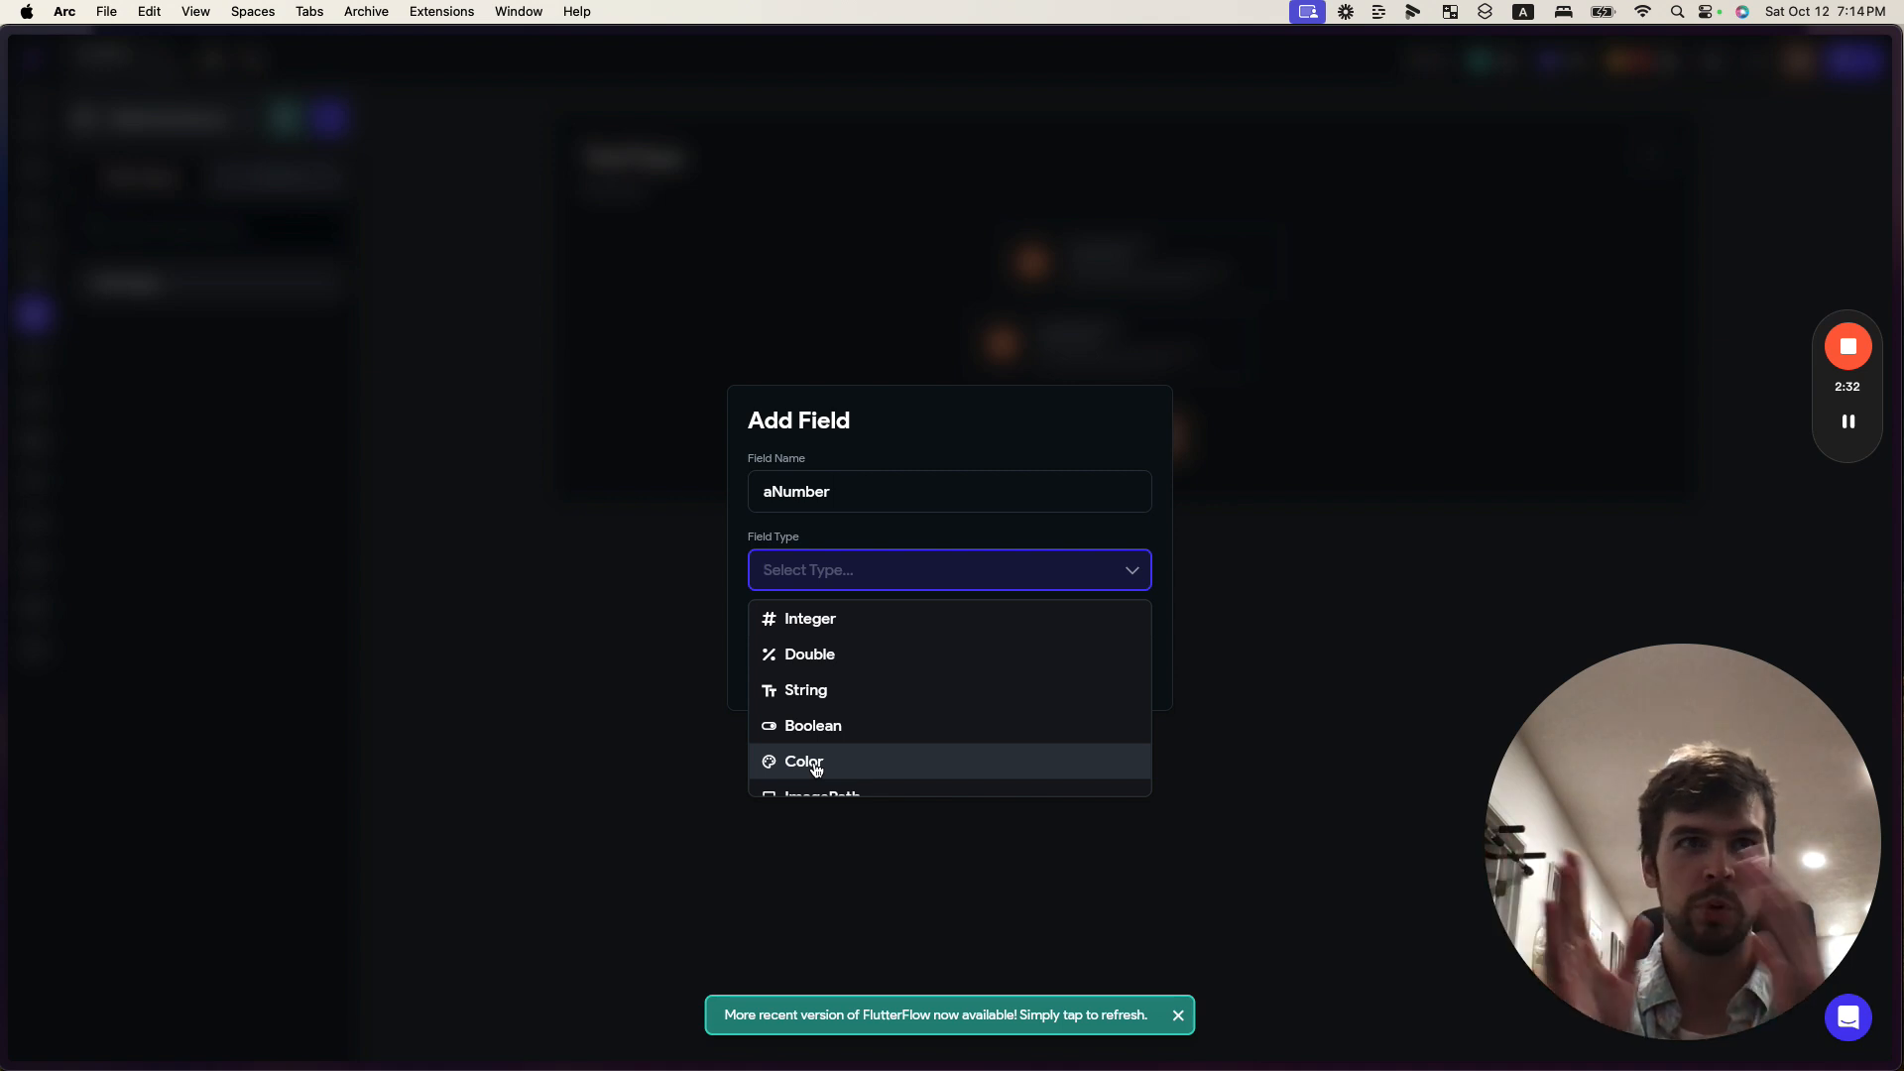
scroll(815, 769, down, 3)
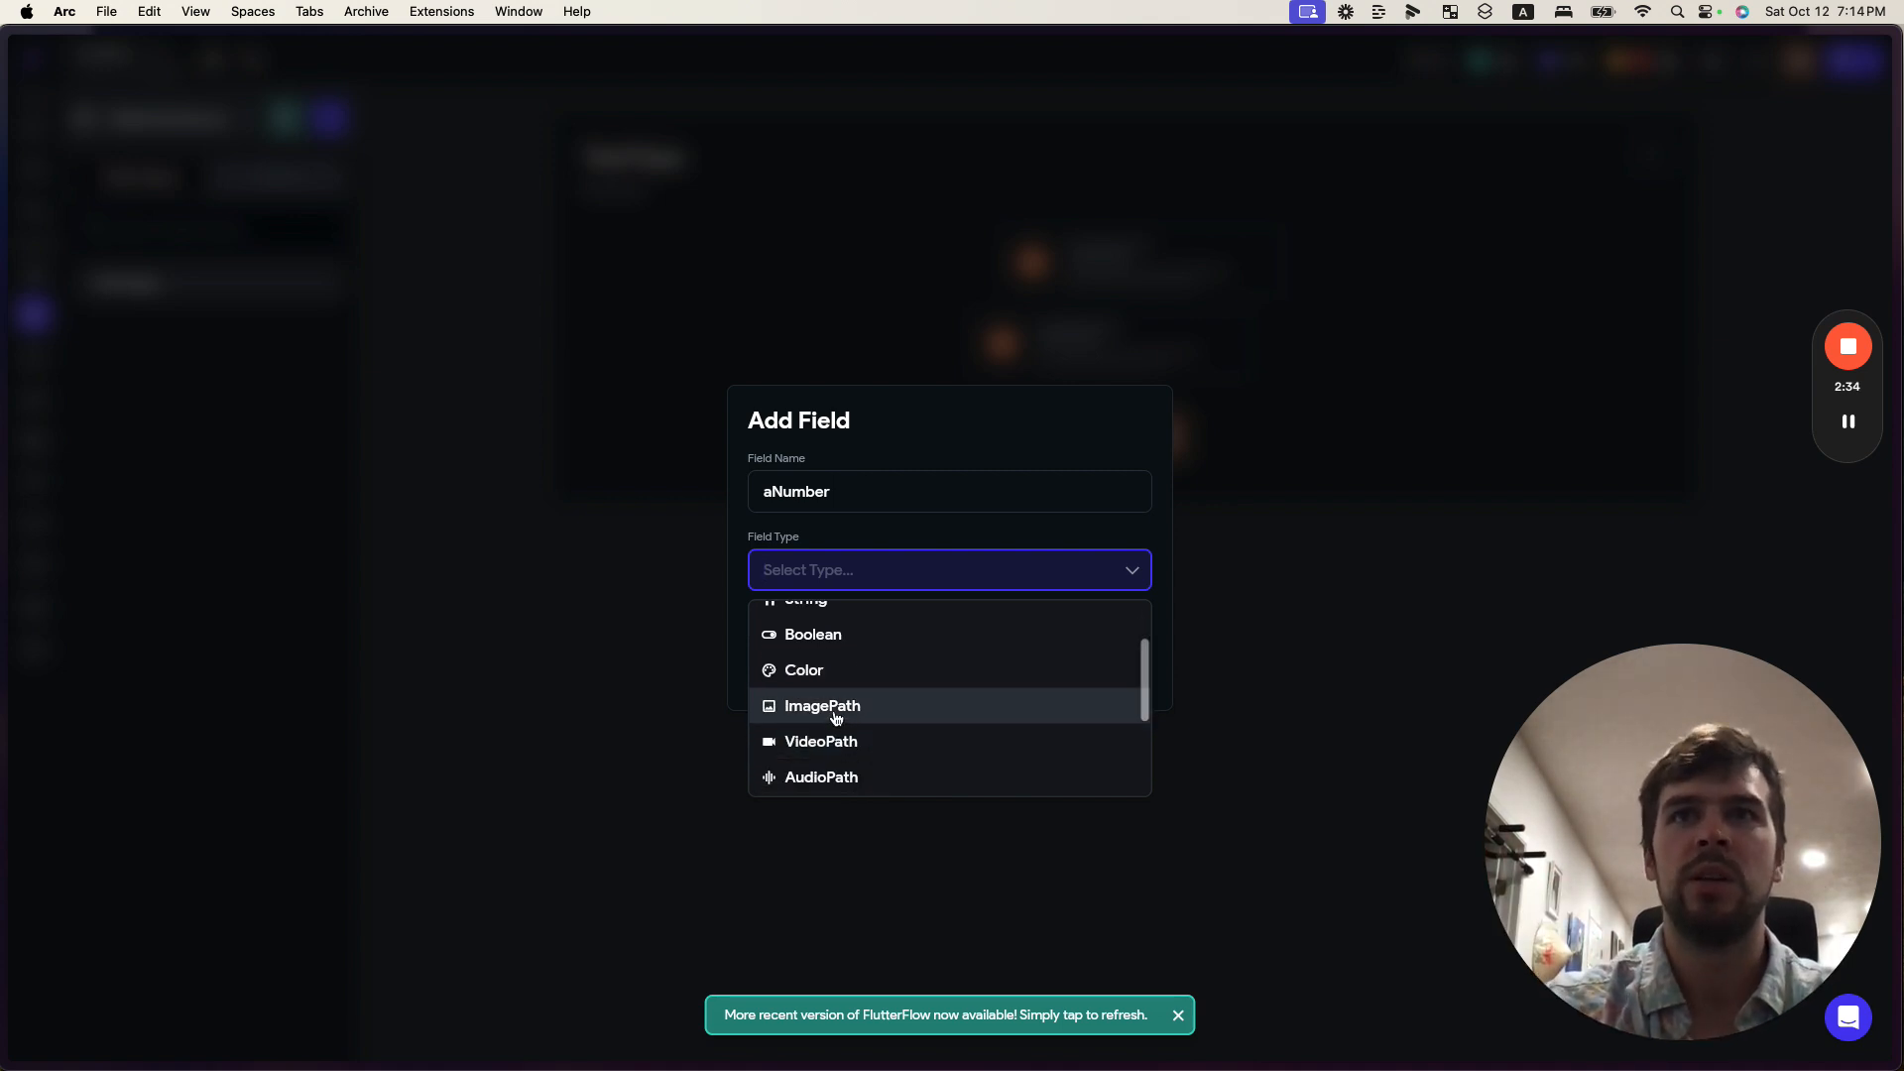
scroll(836, 718, up, 2)
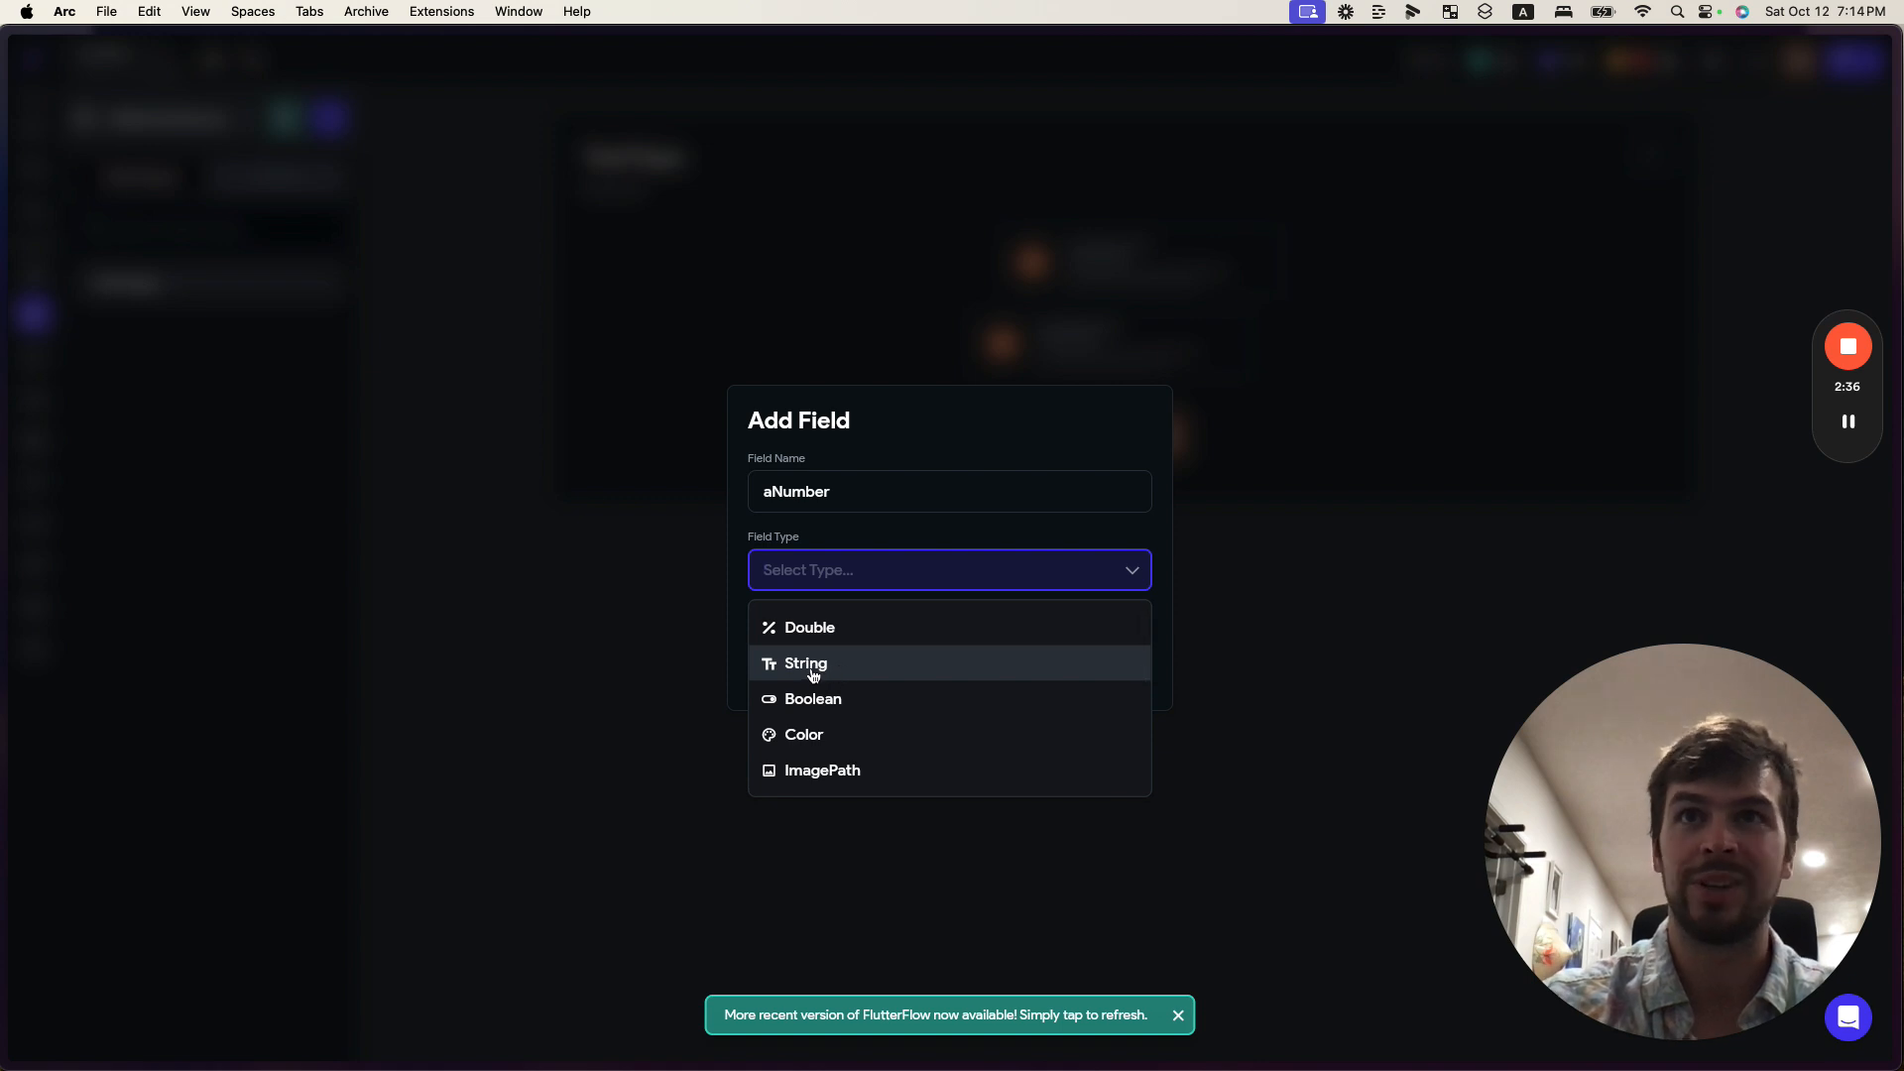
scroll(841, 678, down, 1)
scroll(841, 678, up, 1)
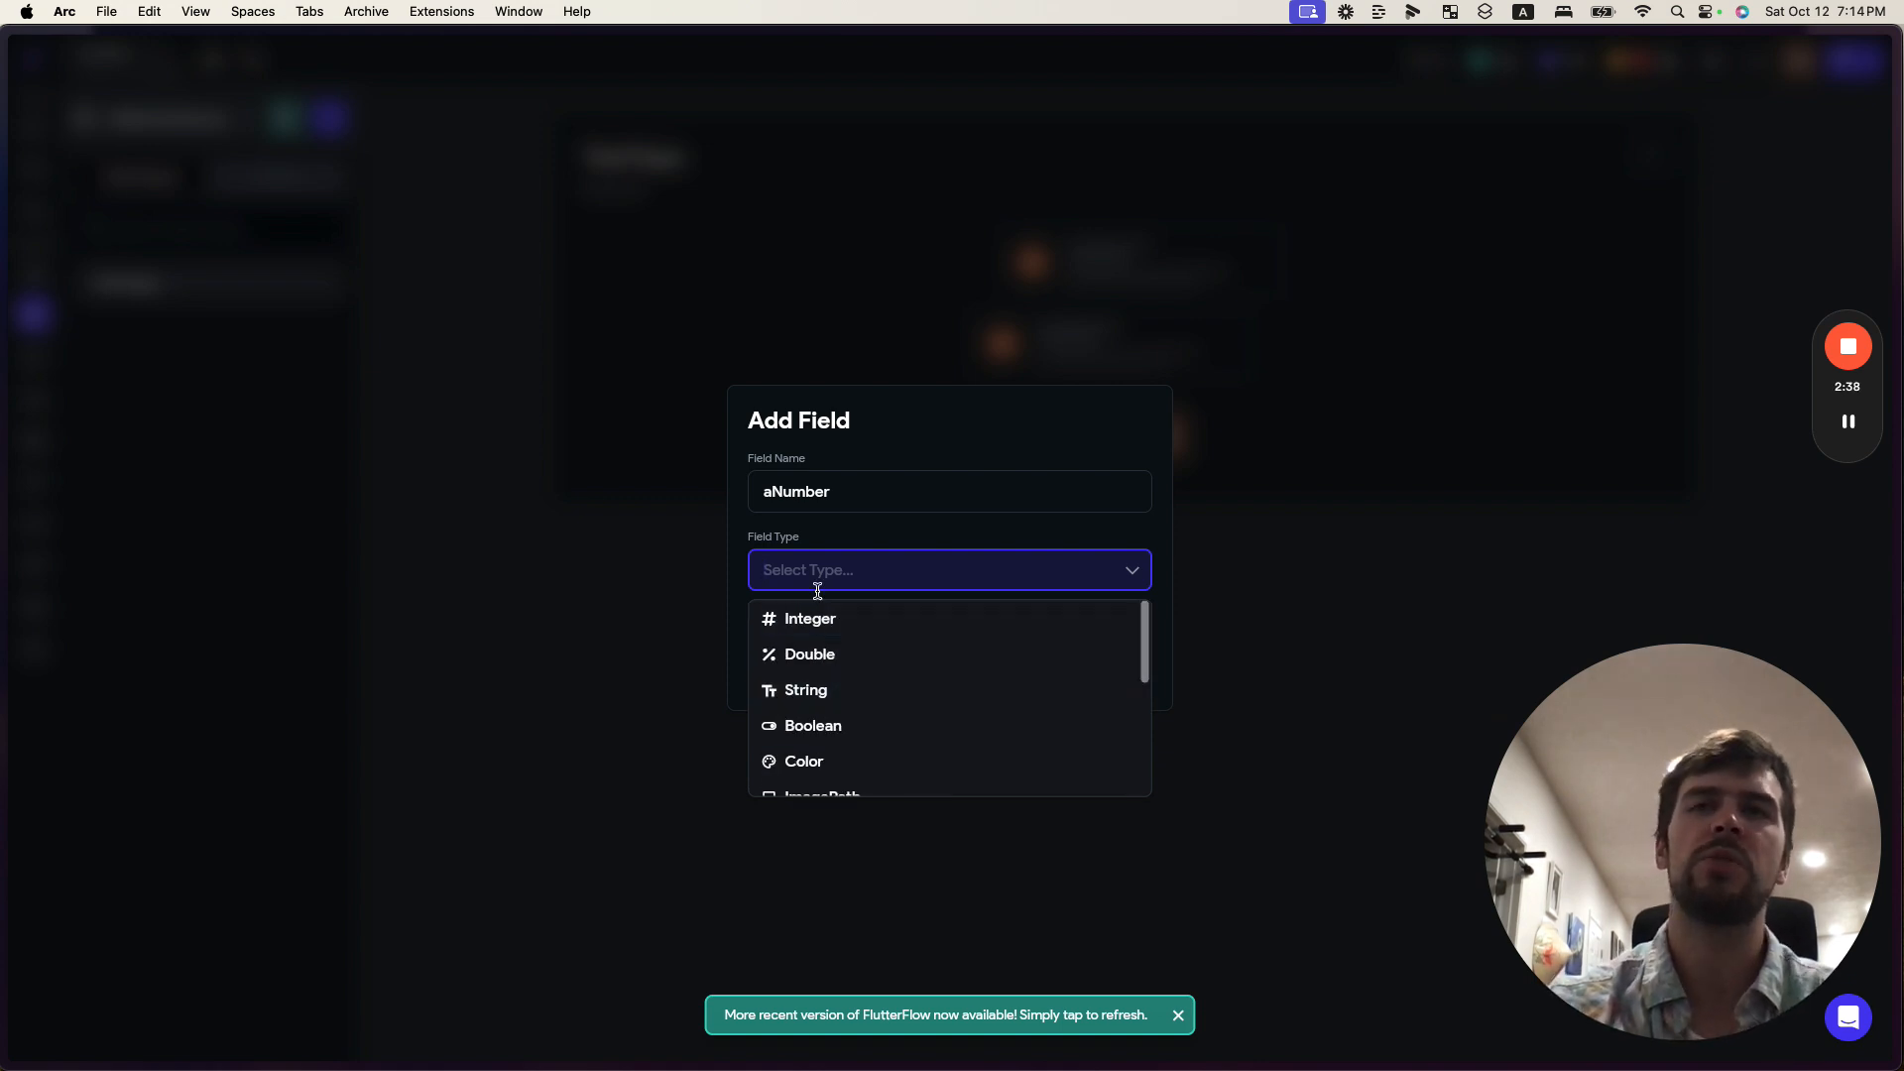
scroll(821, 684, down, 3)
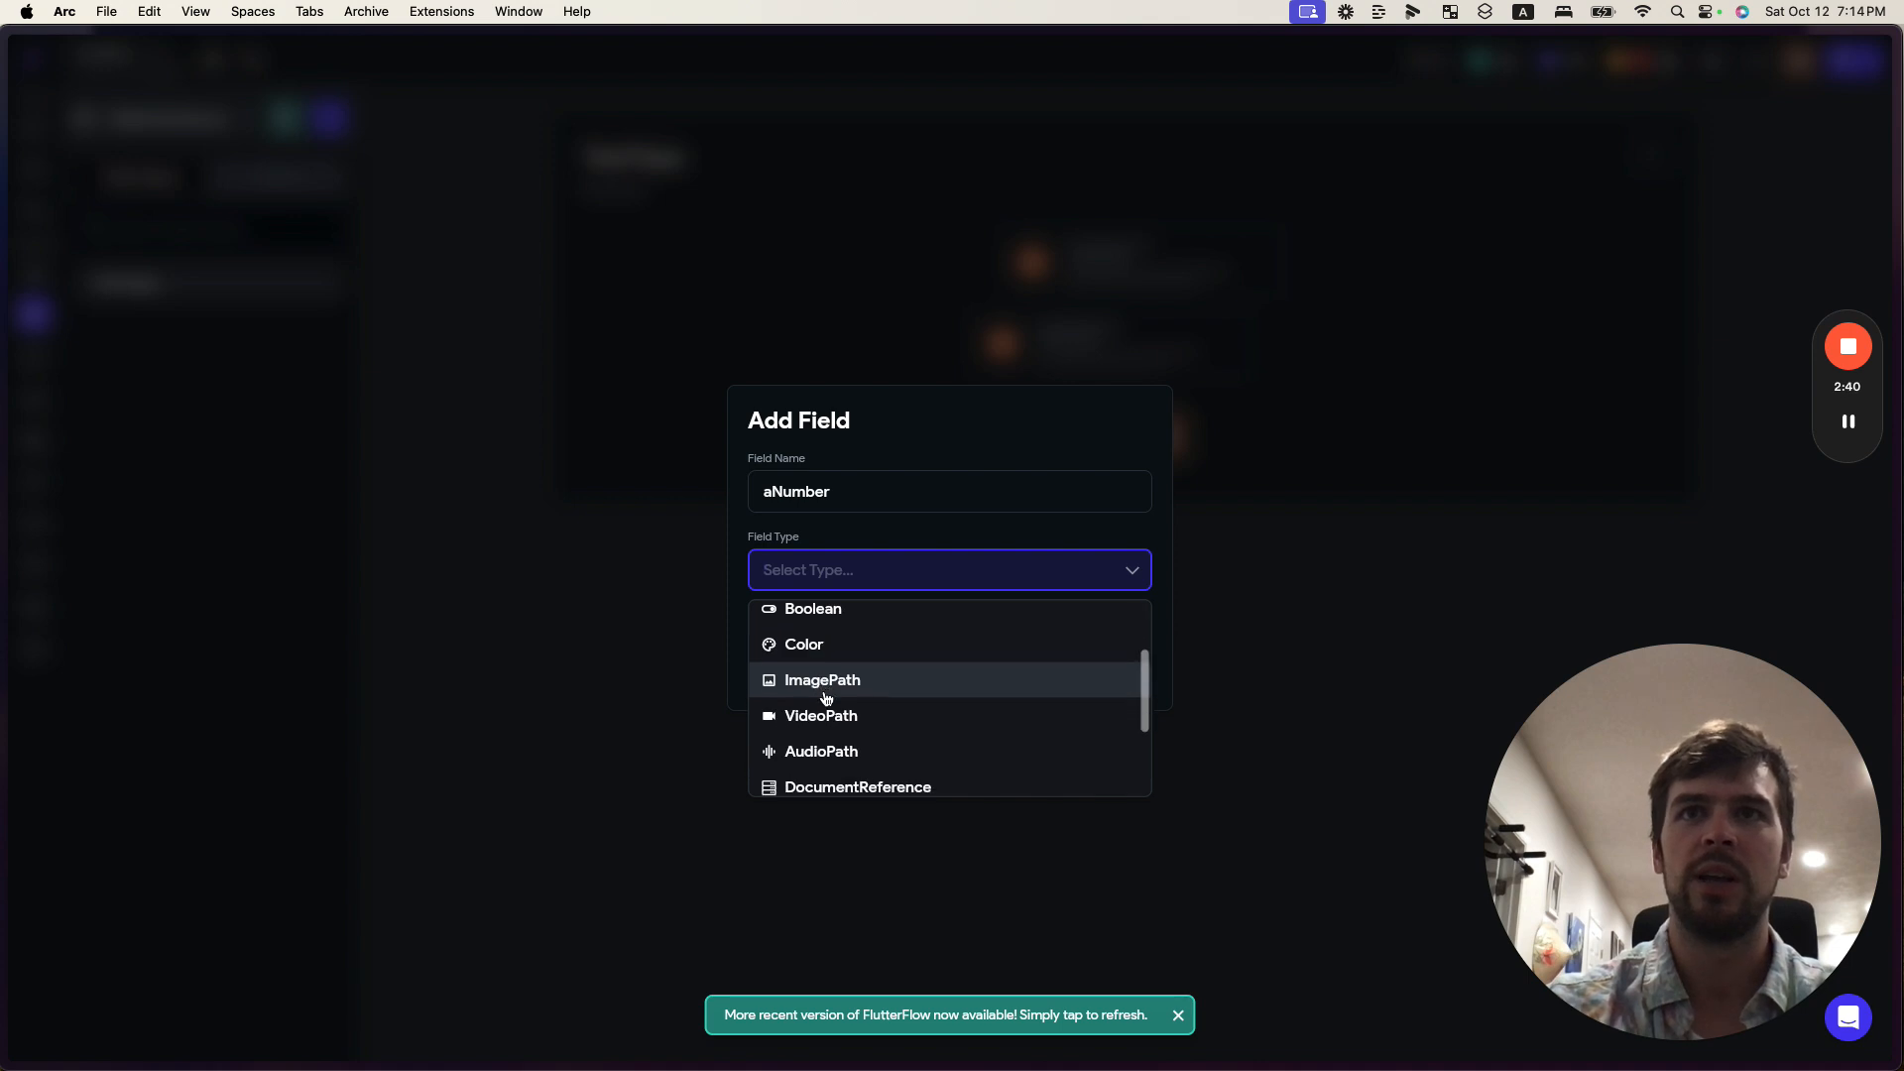
scroll(851, 779, down, 2)
scroll(850, 777, up, 5)
scroll(833, 789, down, 5)
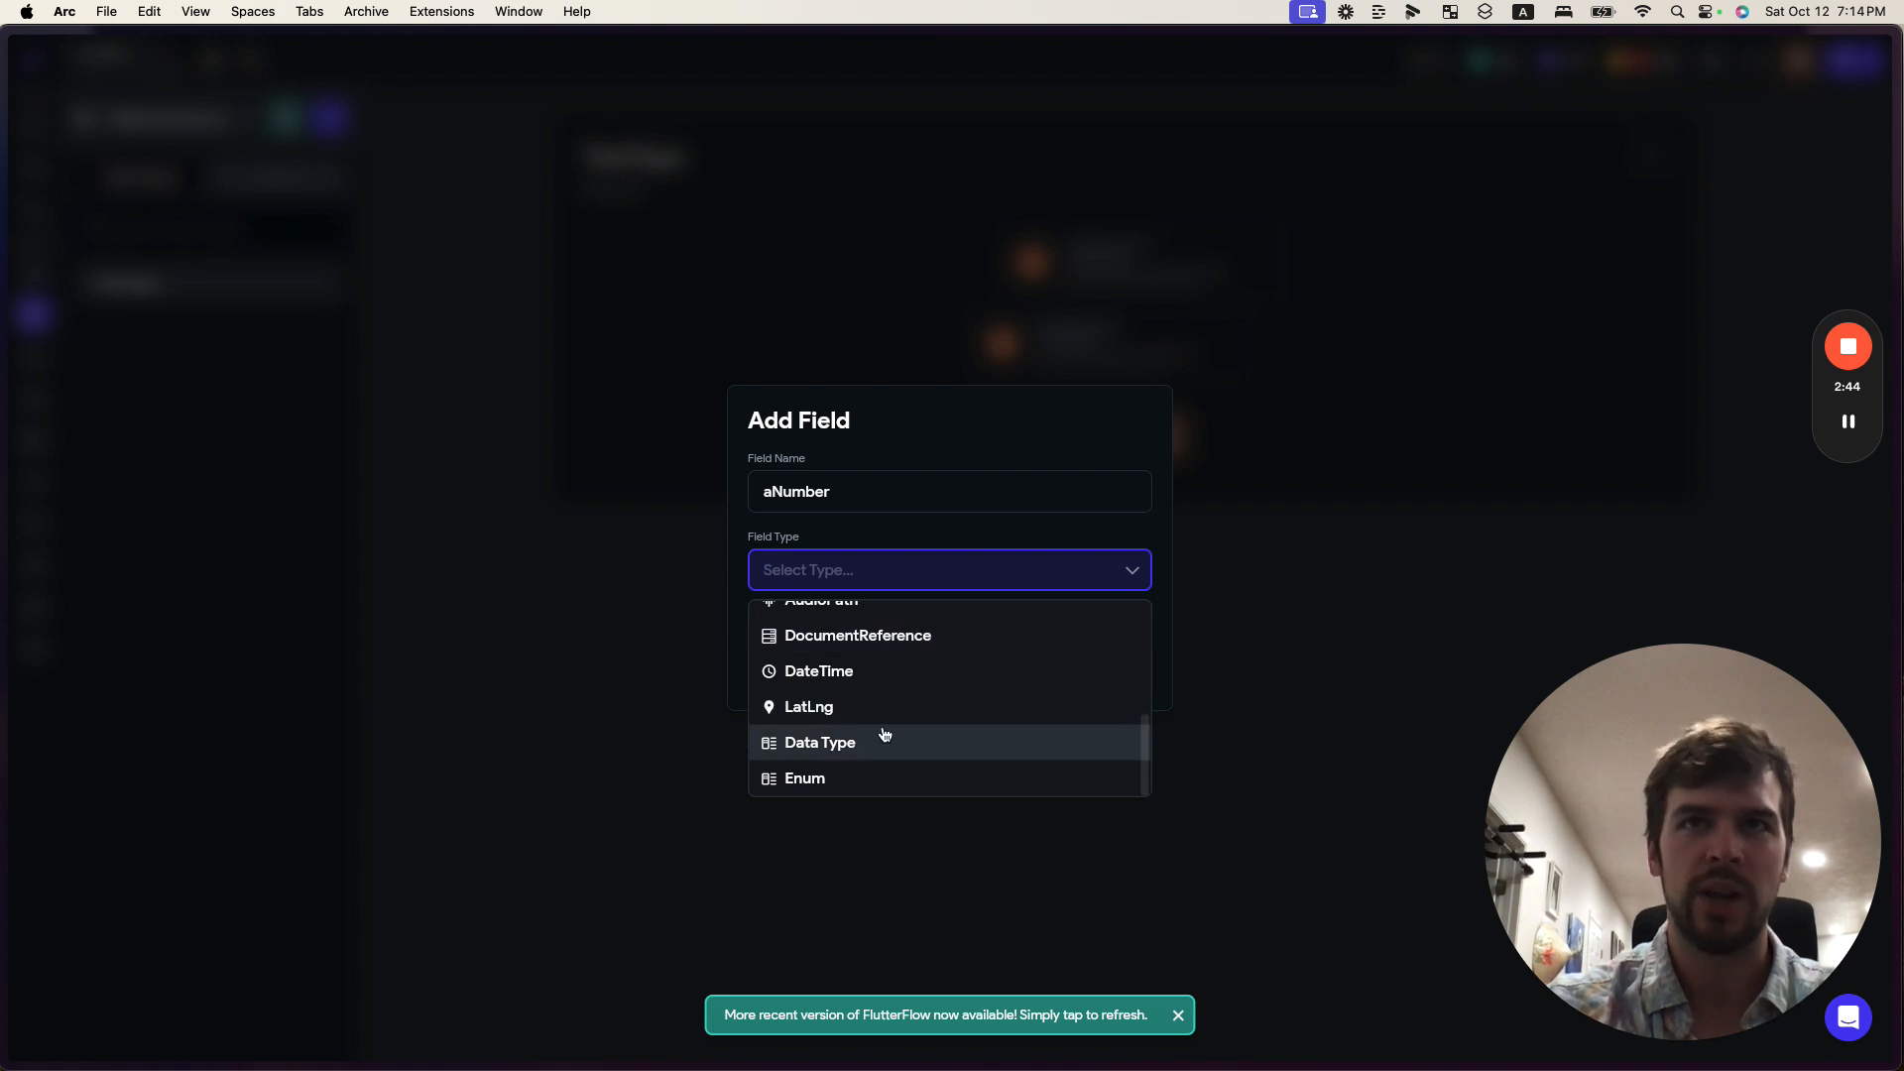
scroll(878, 732, up, 4)
scroll(857, 769, down, 3)
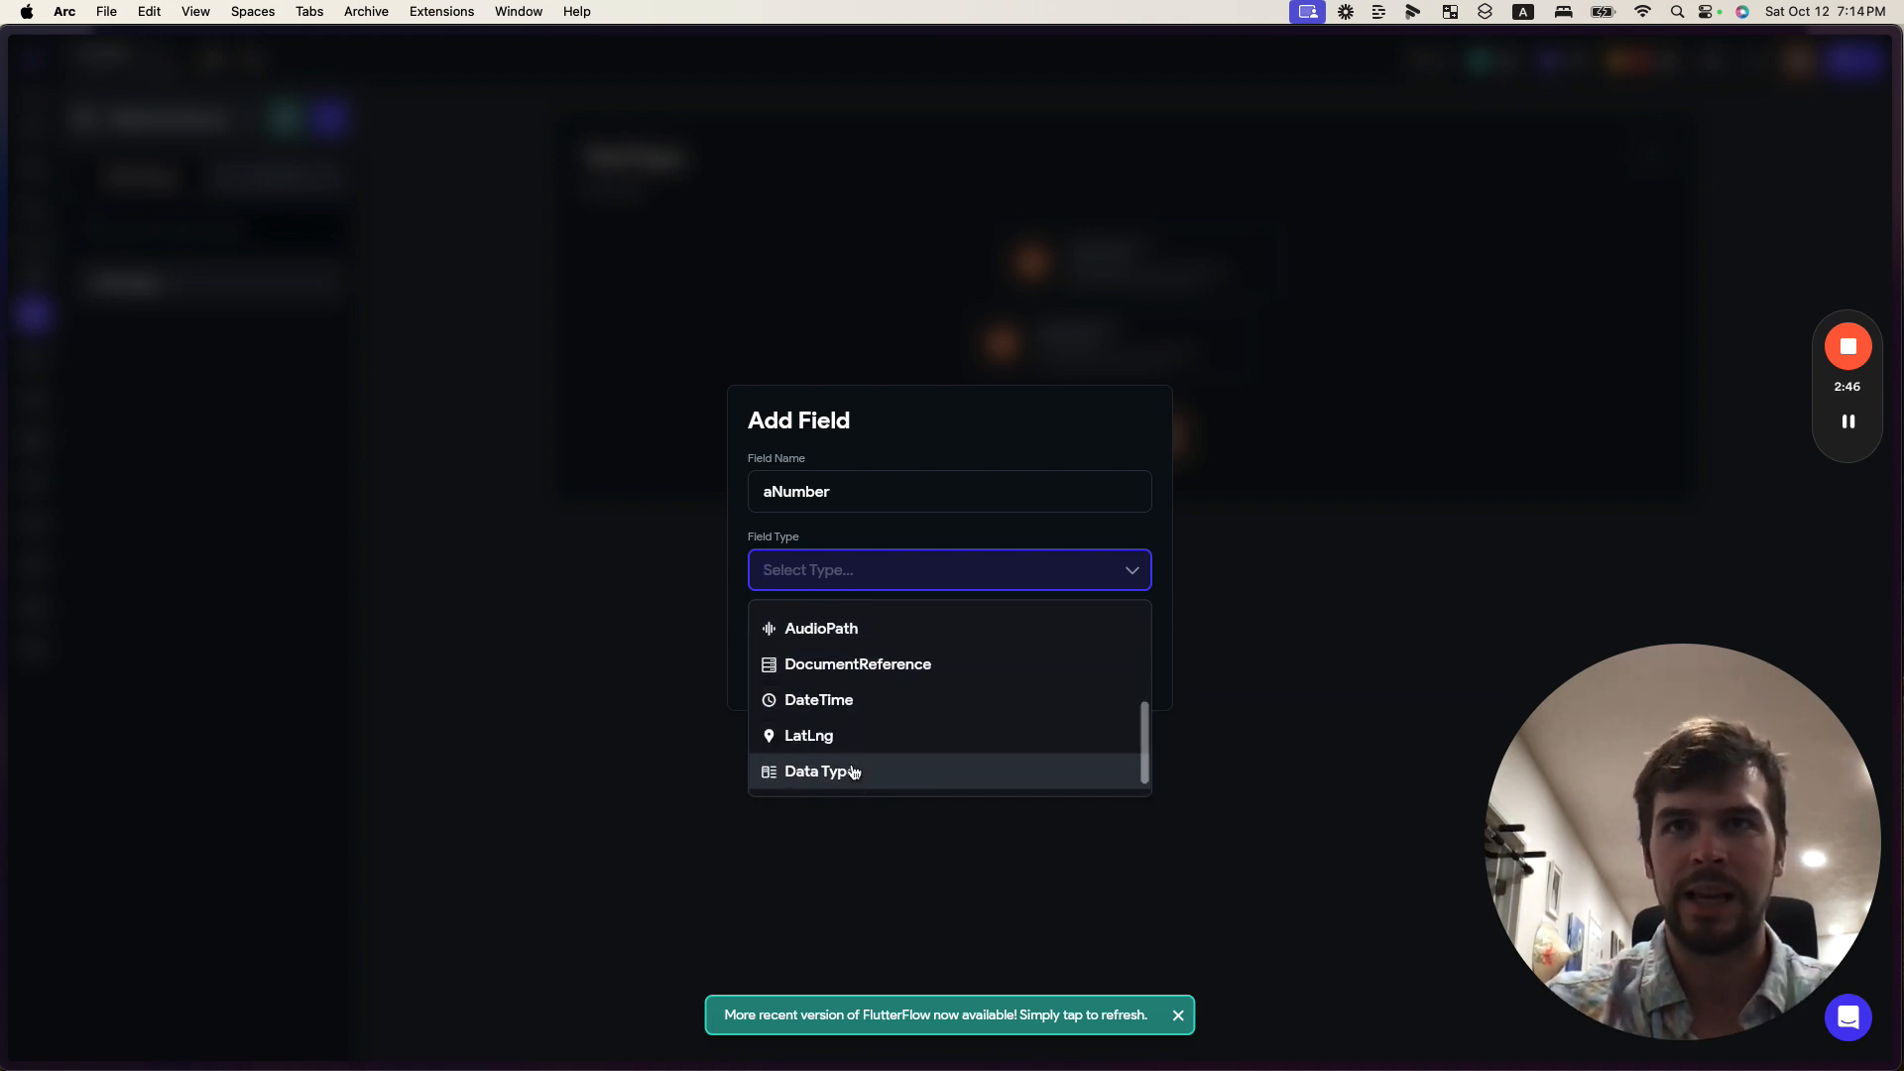
scroll(866, 682, up, 5)
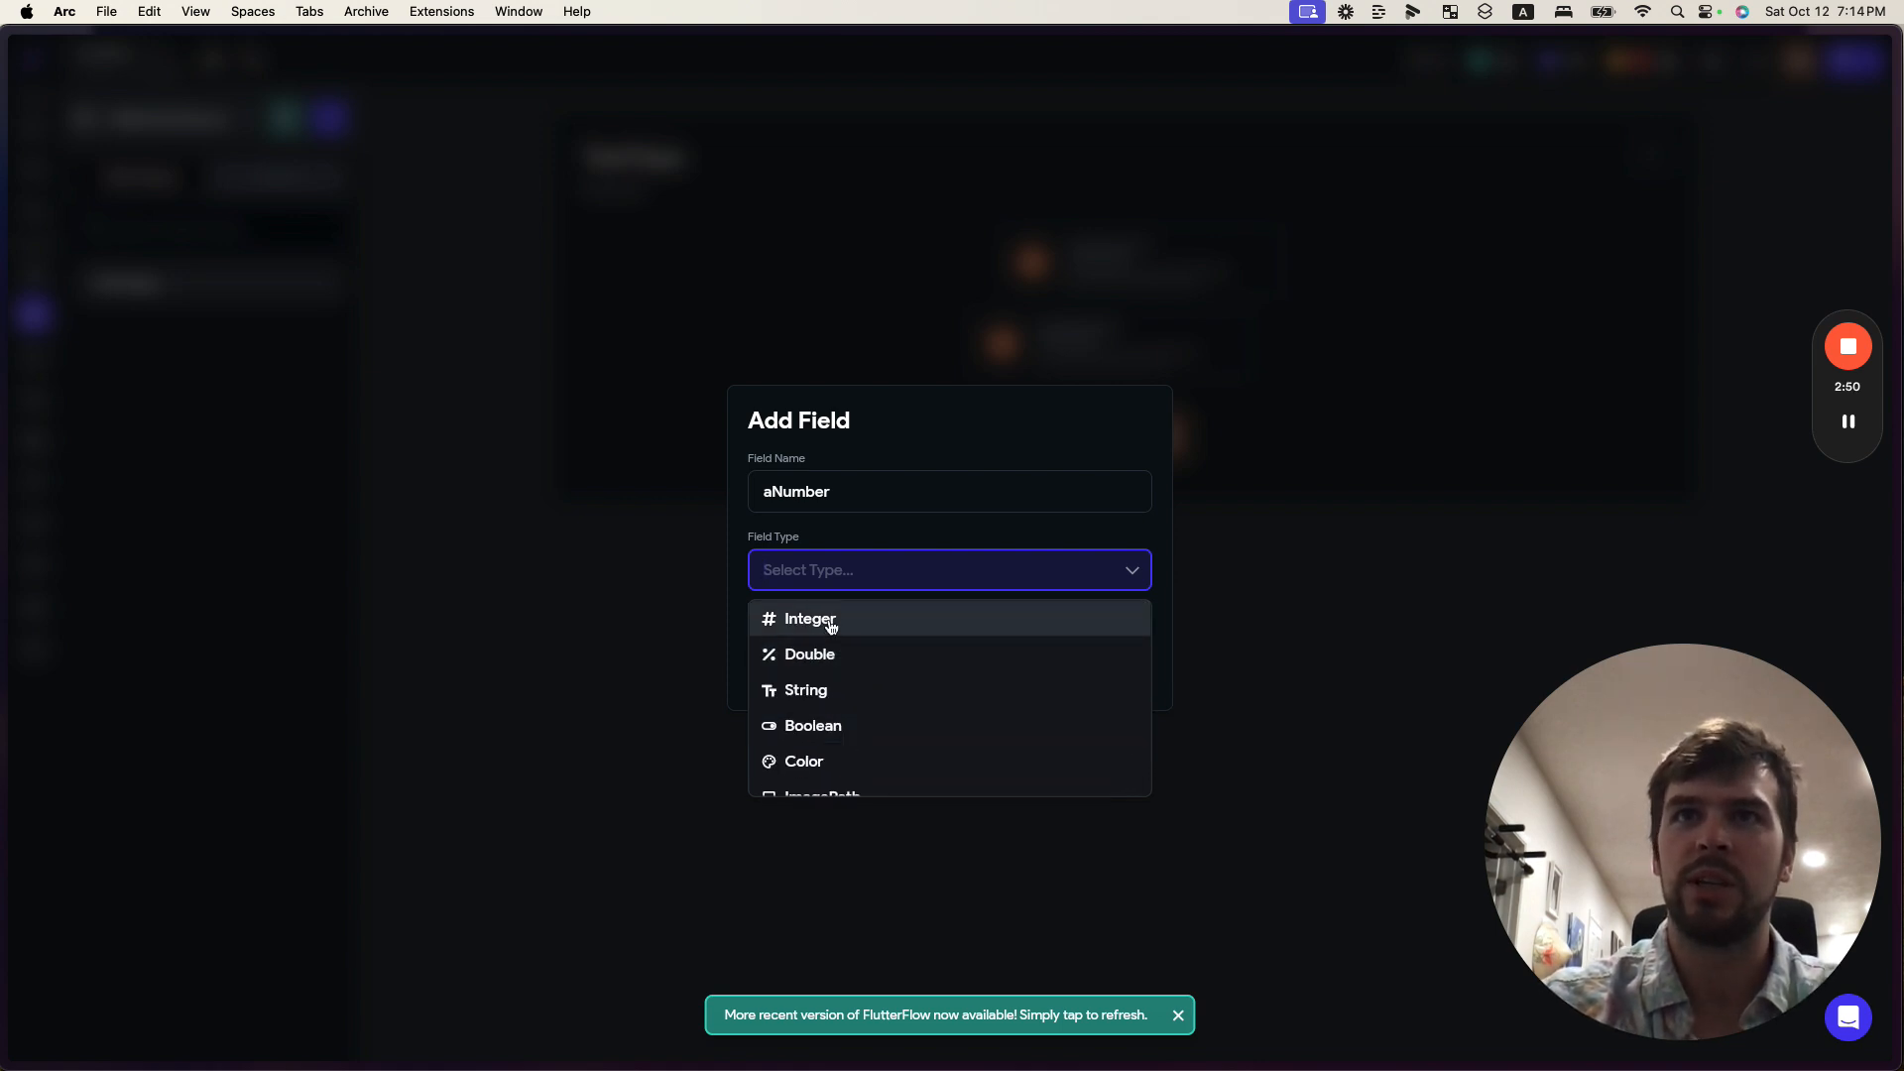
Set the aNumber field's type to Integer and create the field.
click(822, 629)
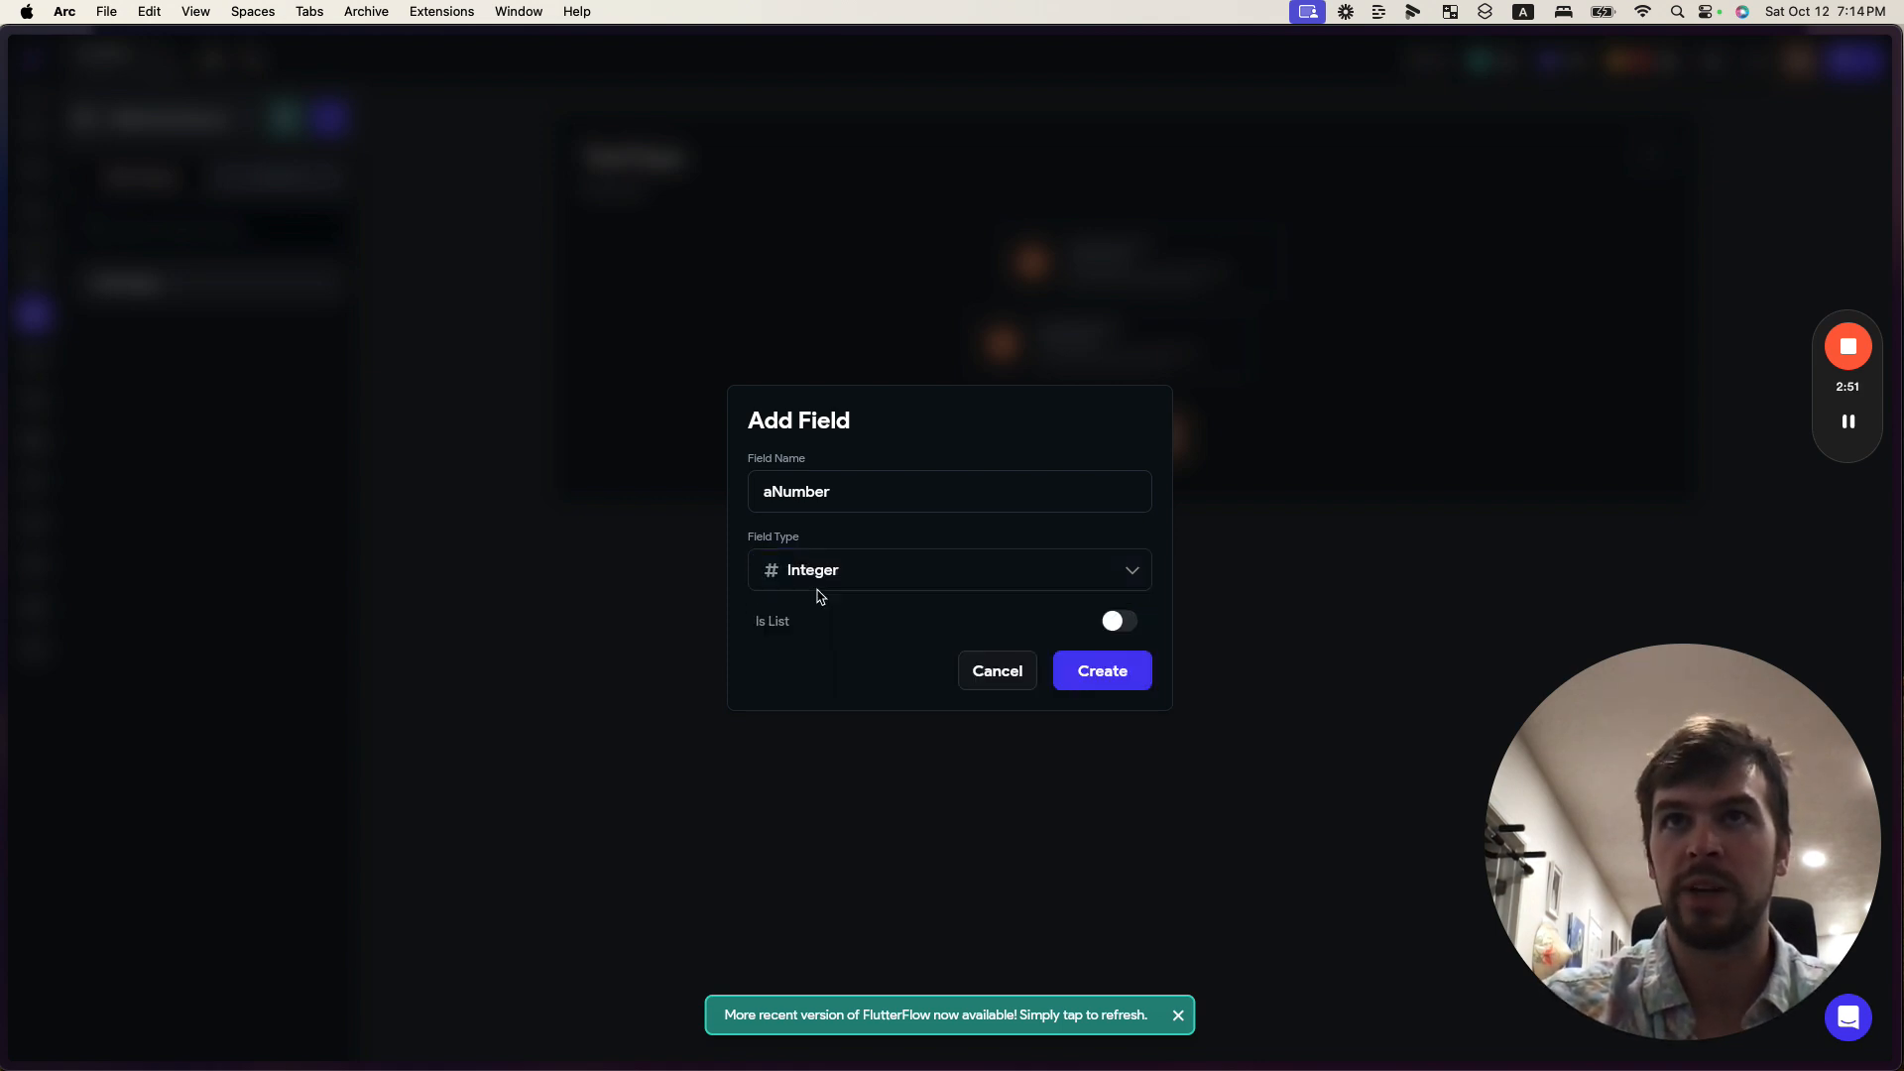
click(1097, 675)
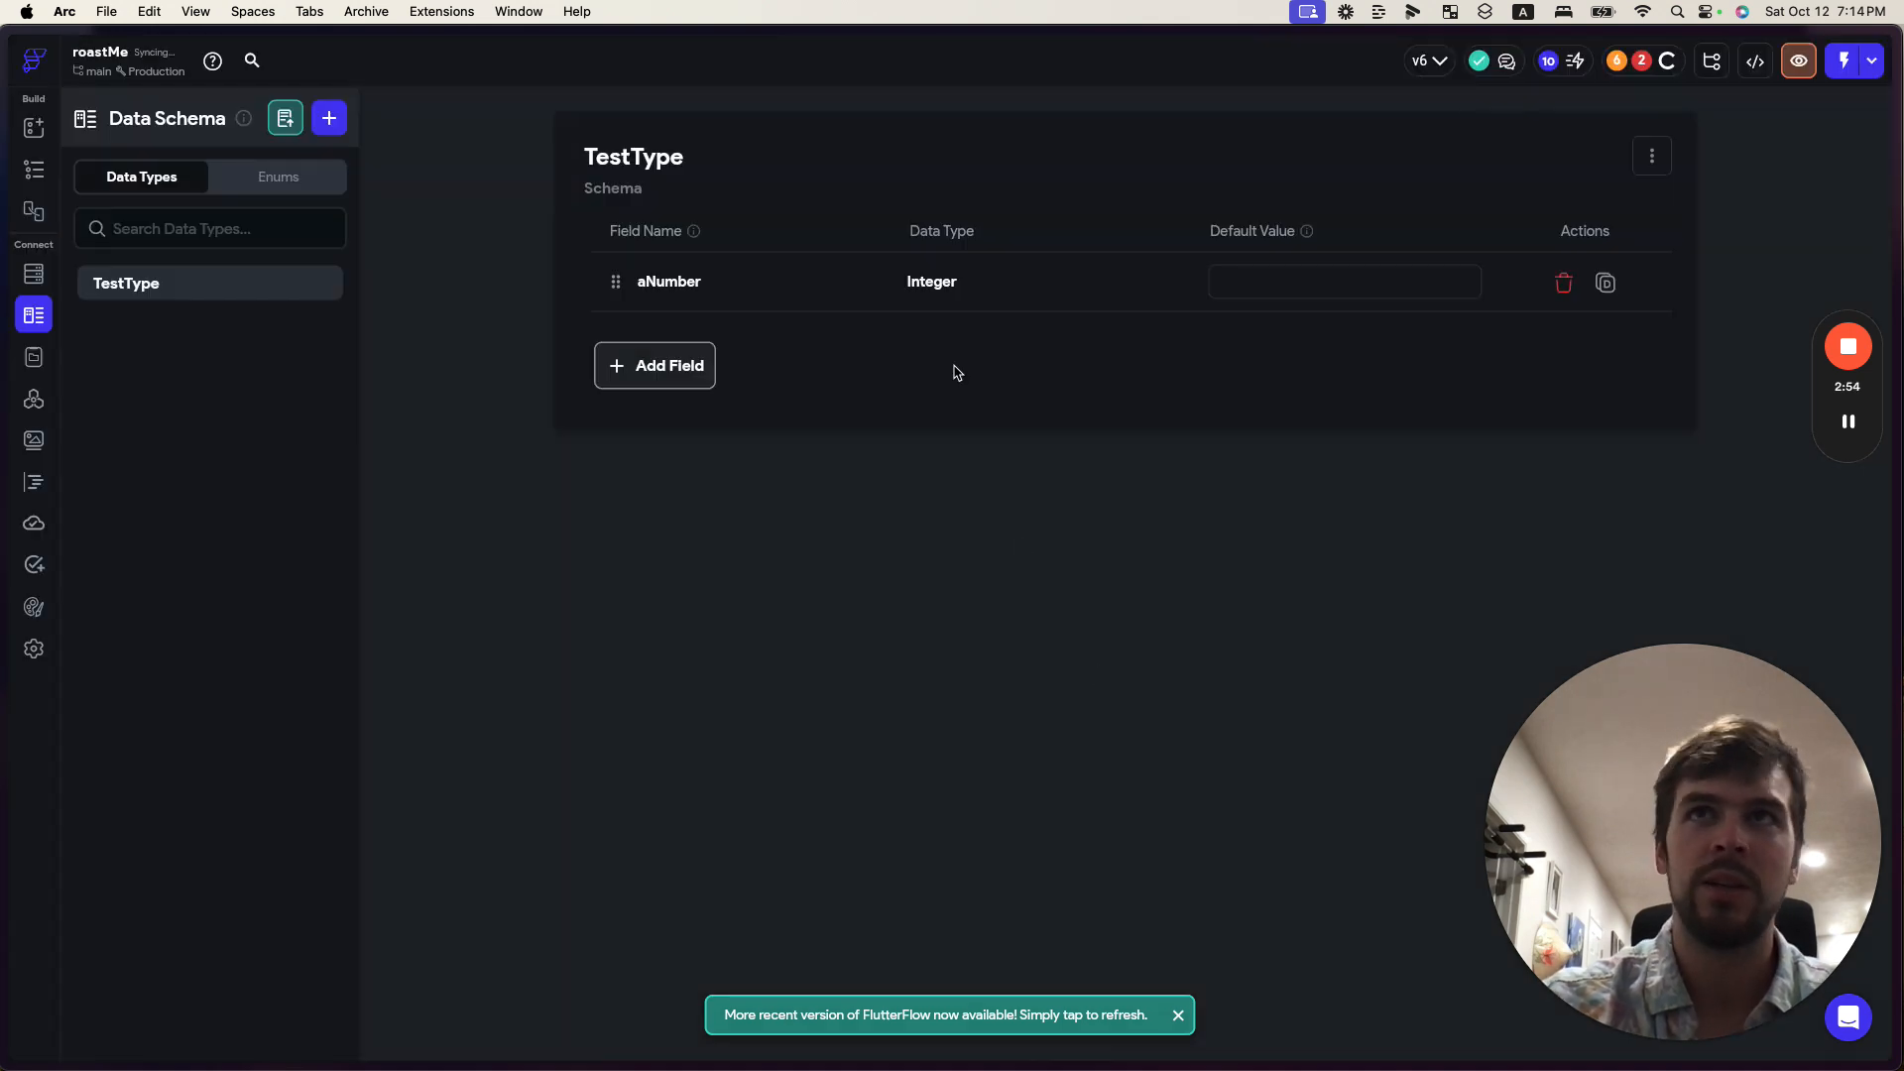
click(1285, 287)
click(1150, 381)
Add a field named aString of type String to TestType.
click(646, 367)
text(aString)
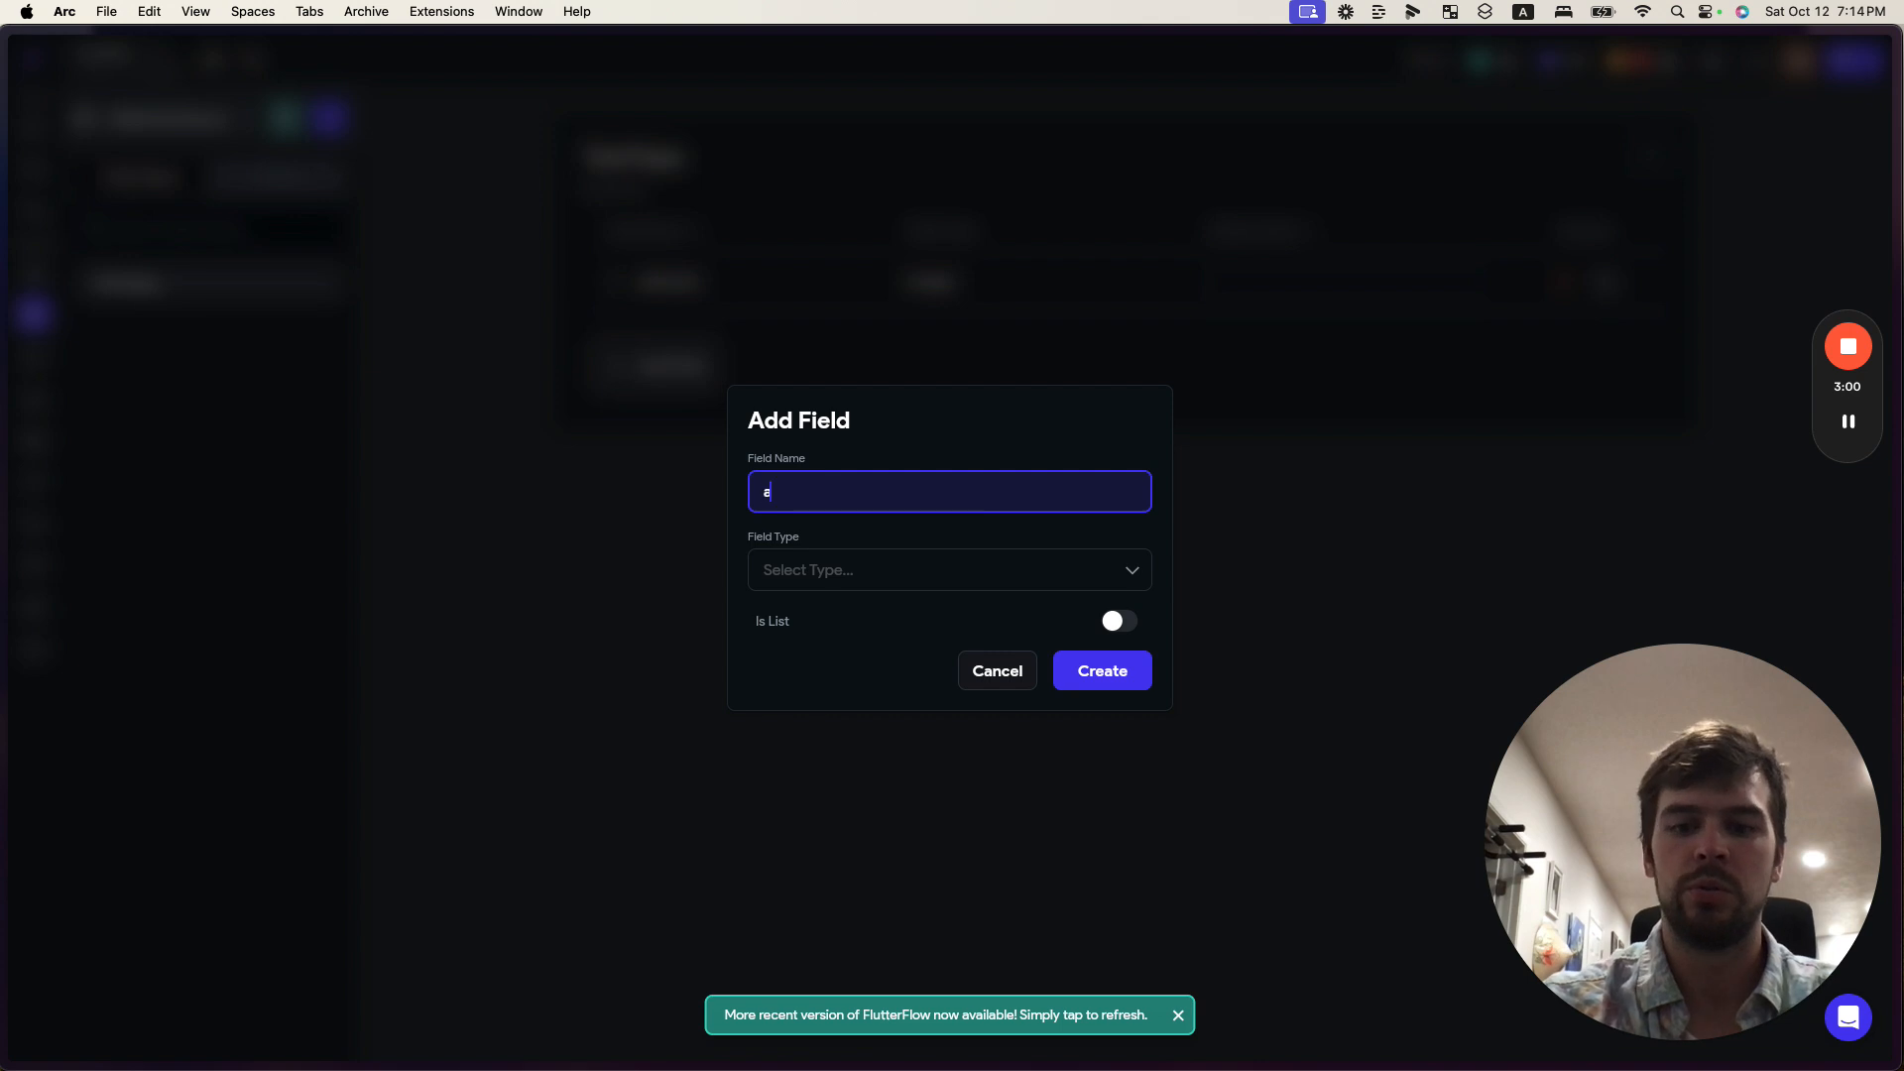
click(872, 569)
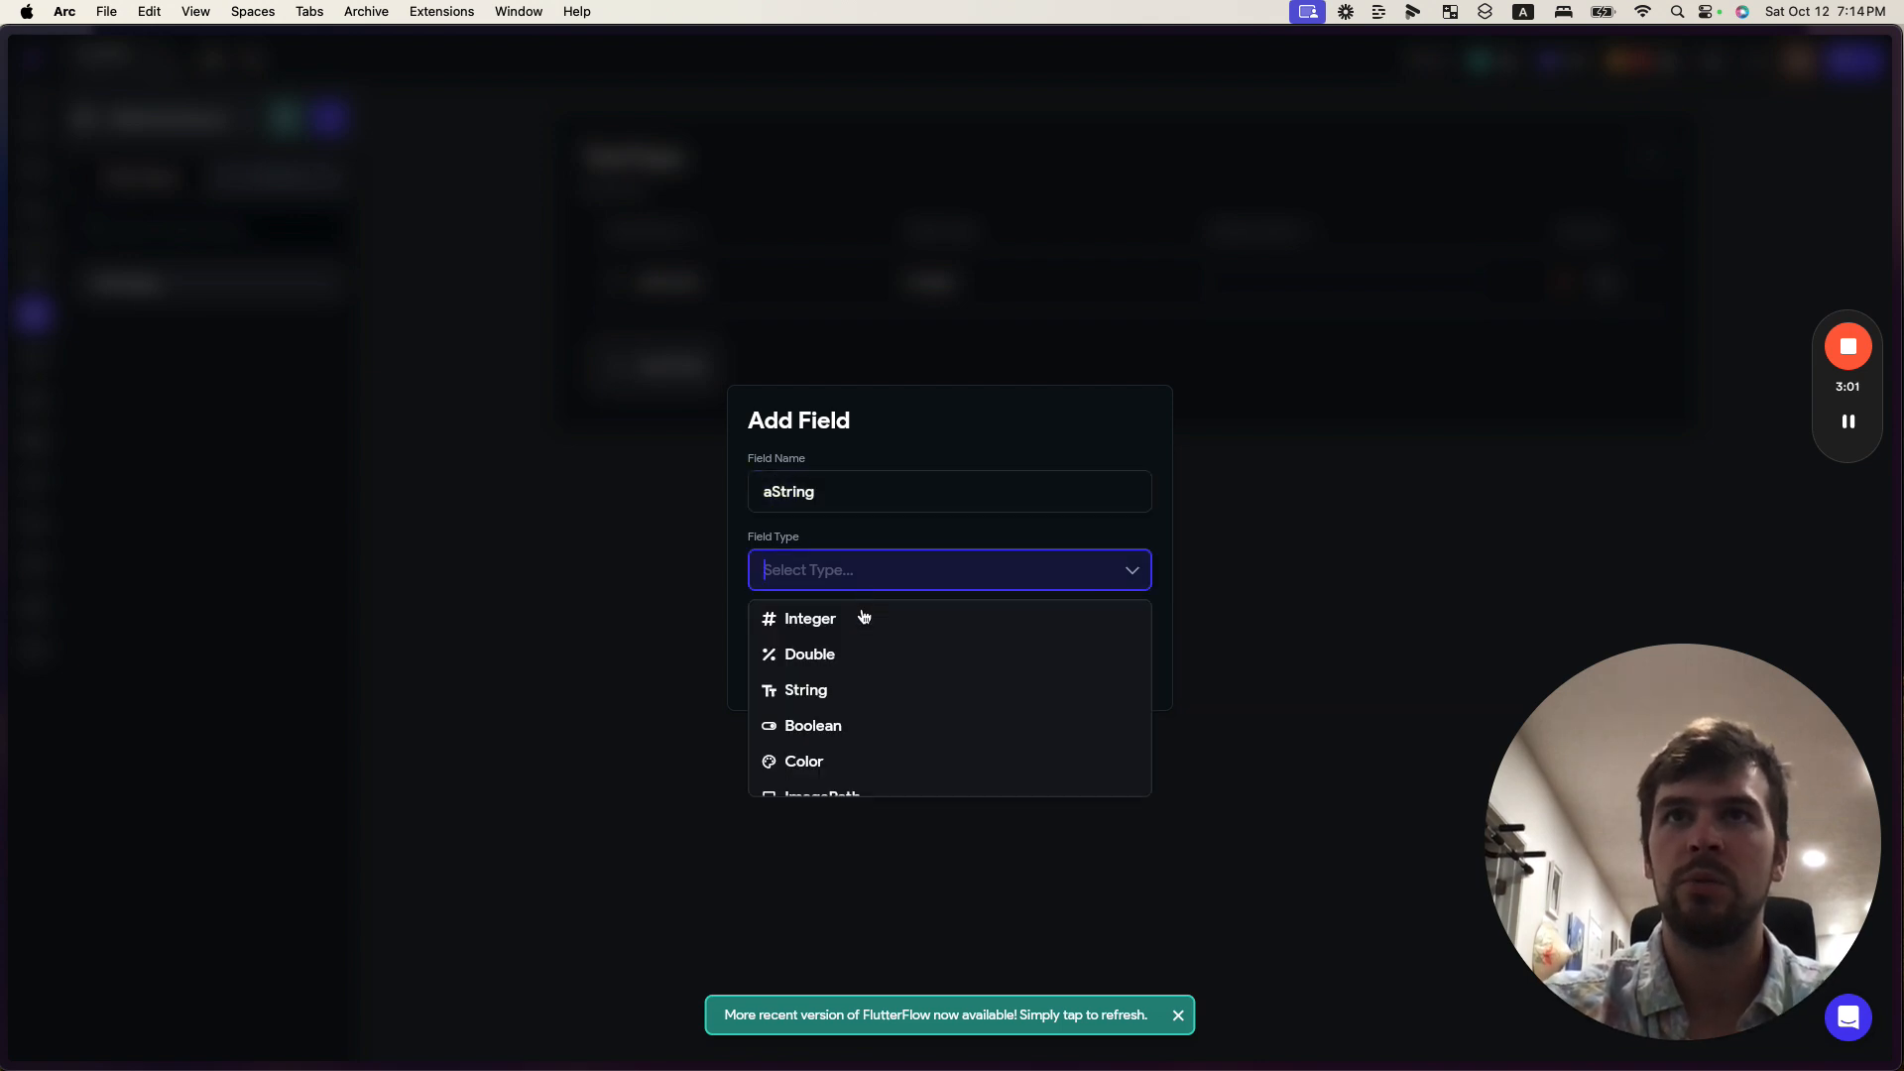
click(829, 686)
click(1114, 658)
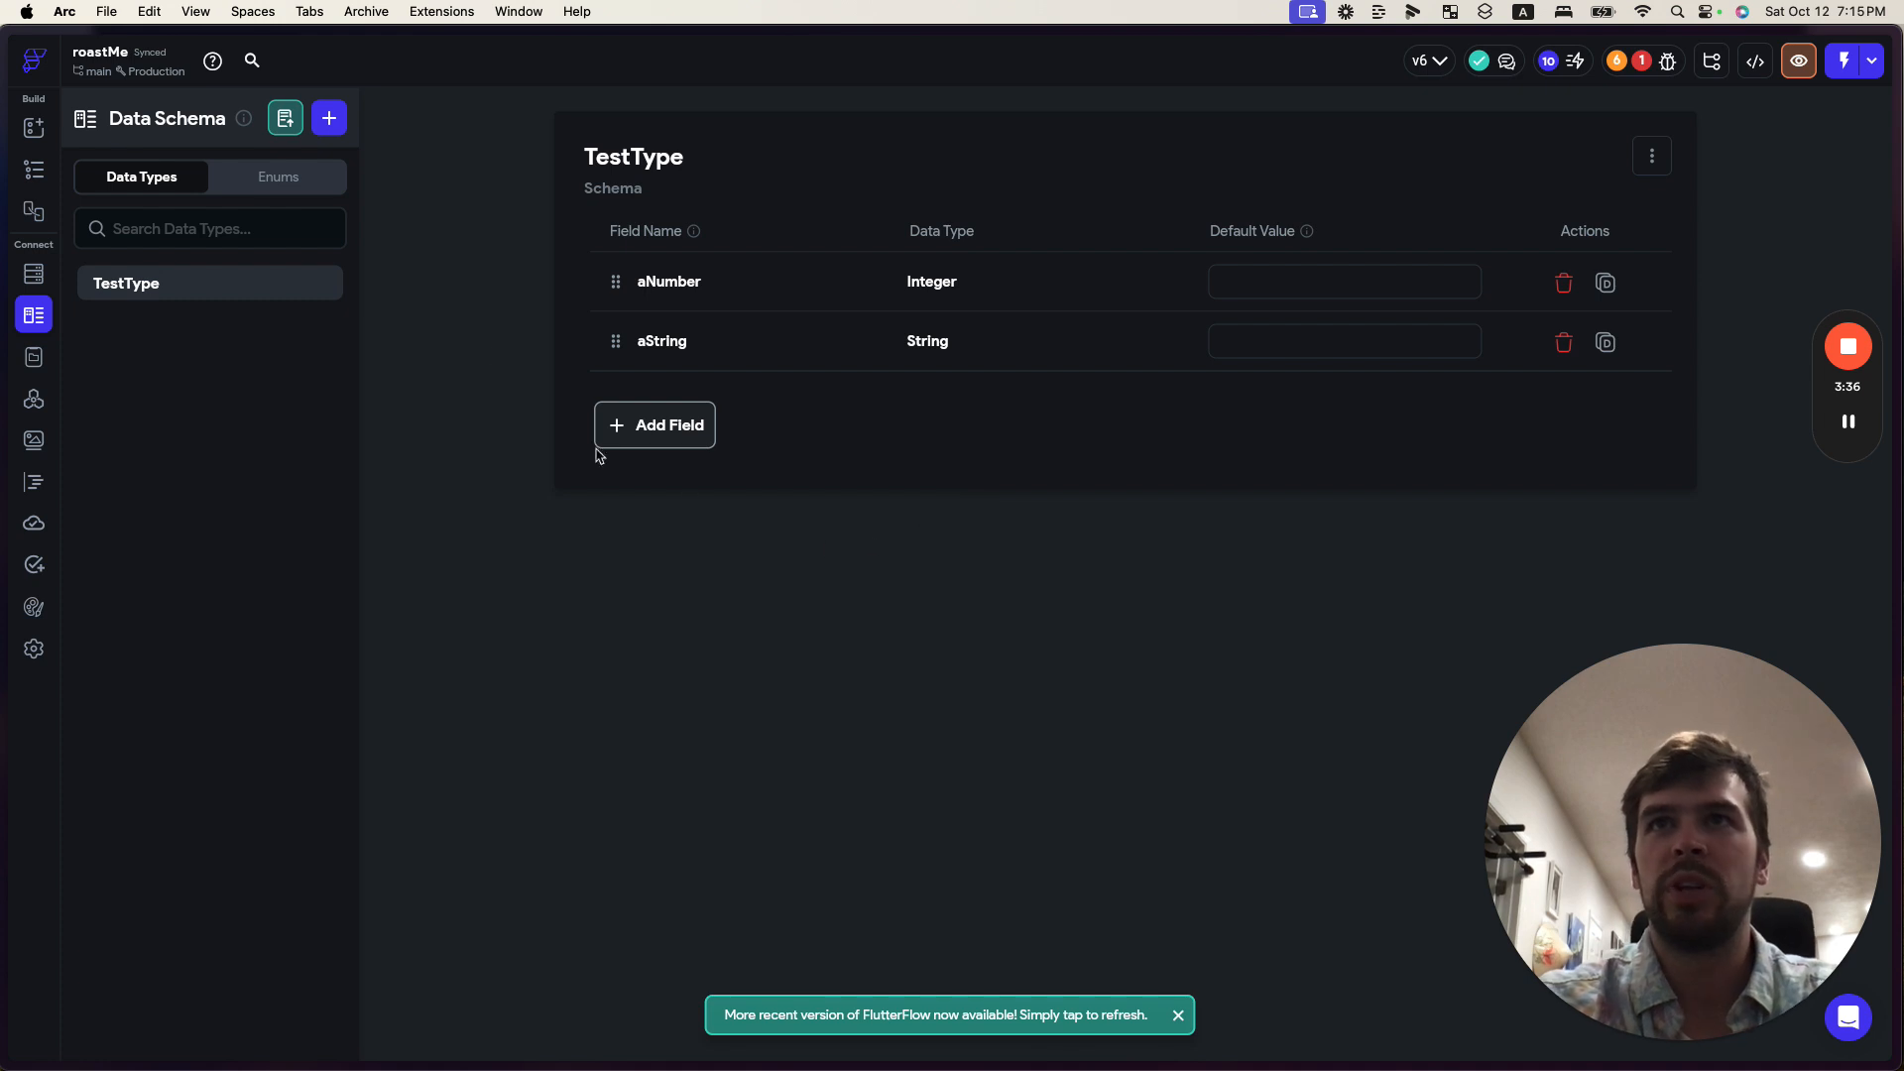
Compare the types offered for another TestType field with the primitives on Freeform's Data Structures board, and cancel the new field in FlutterFlow.
click(649, 424)
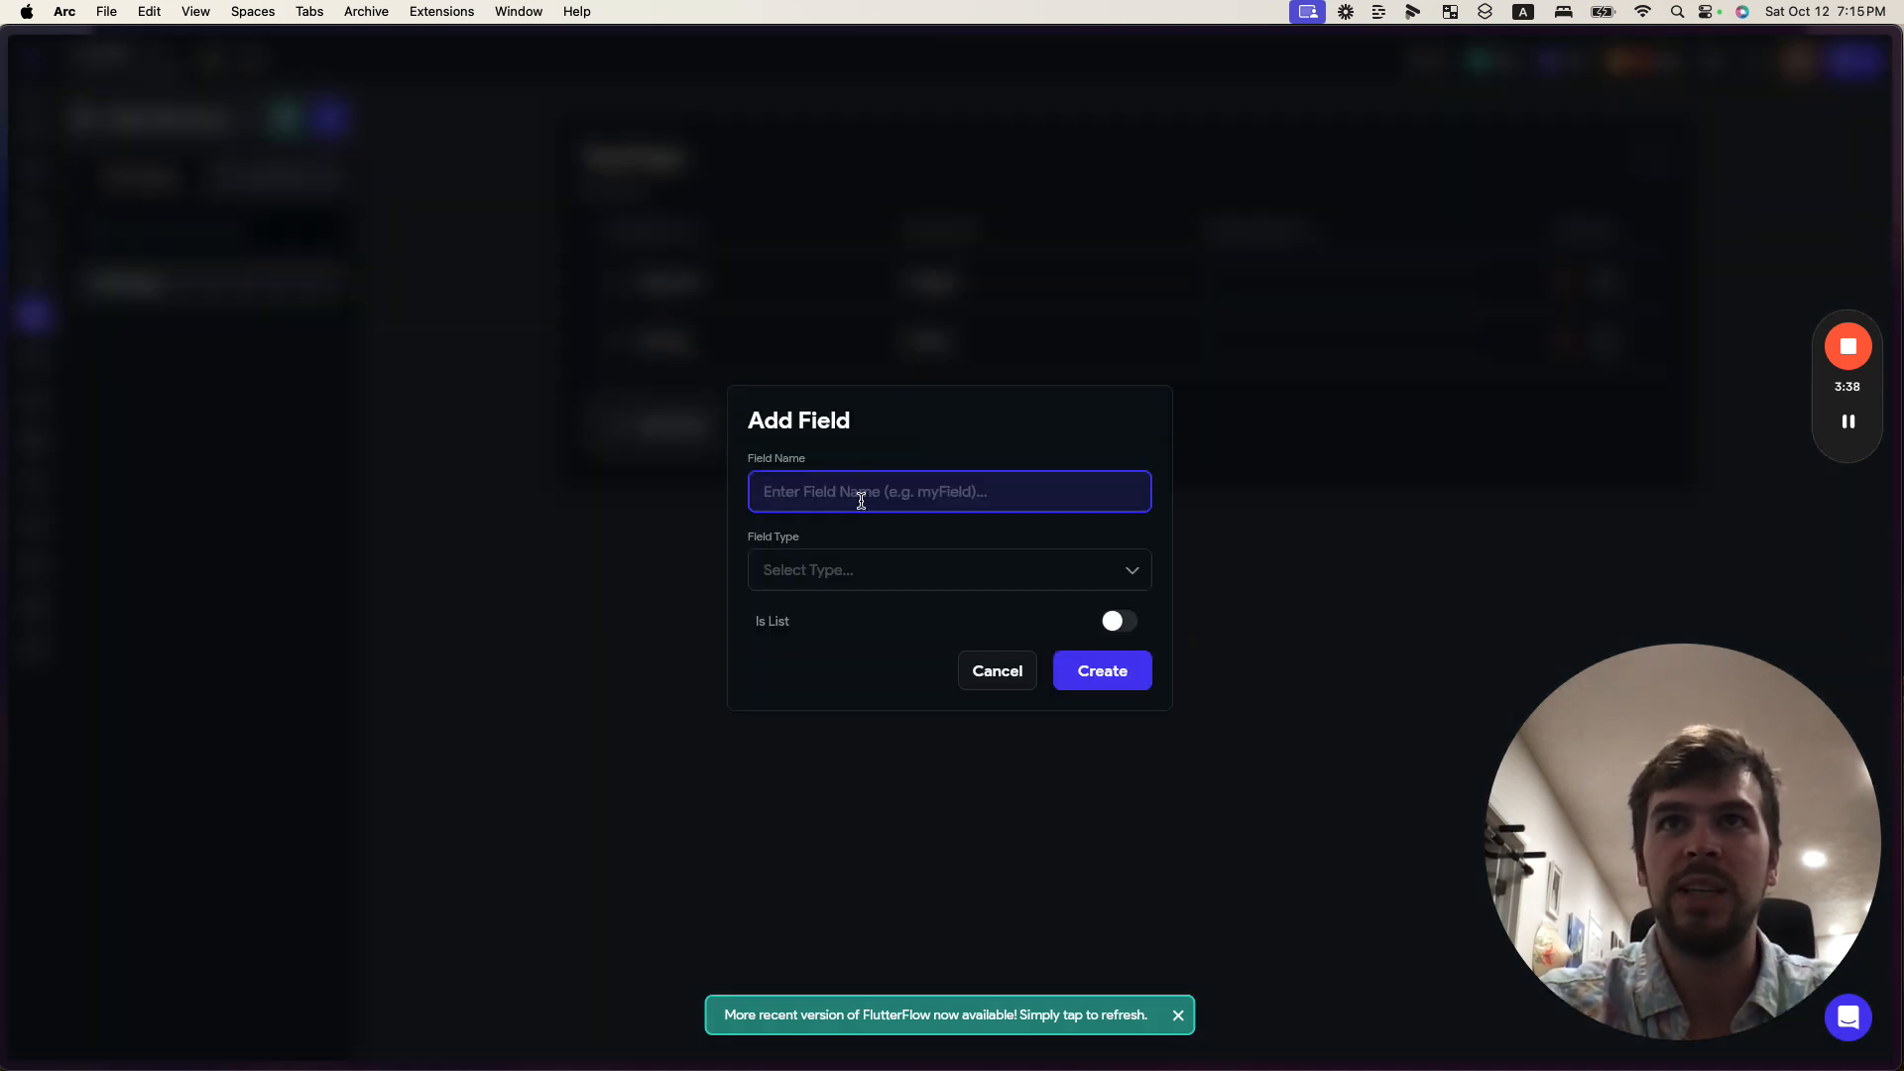
click(853, 560)
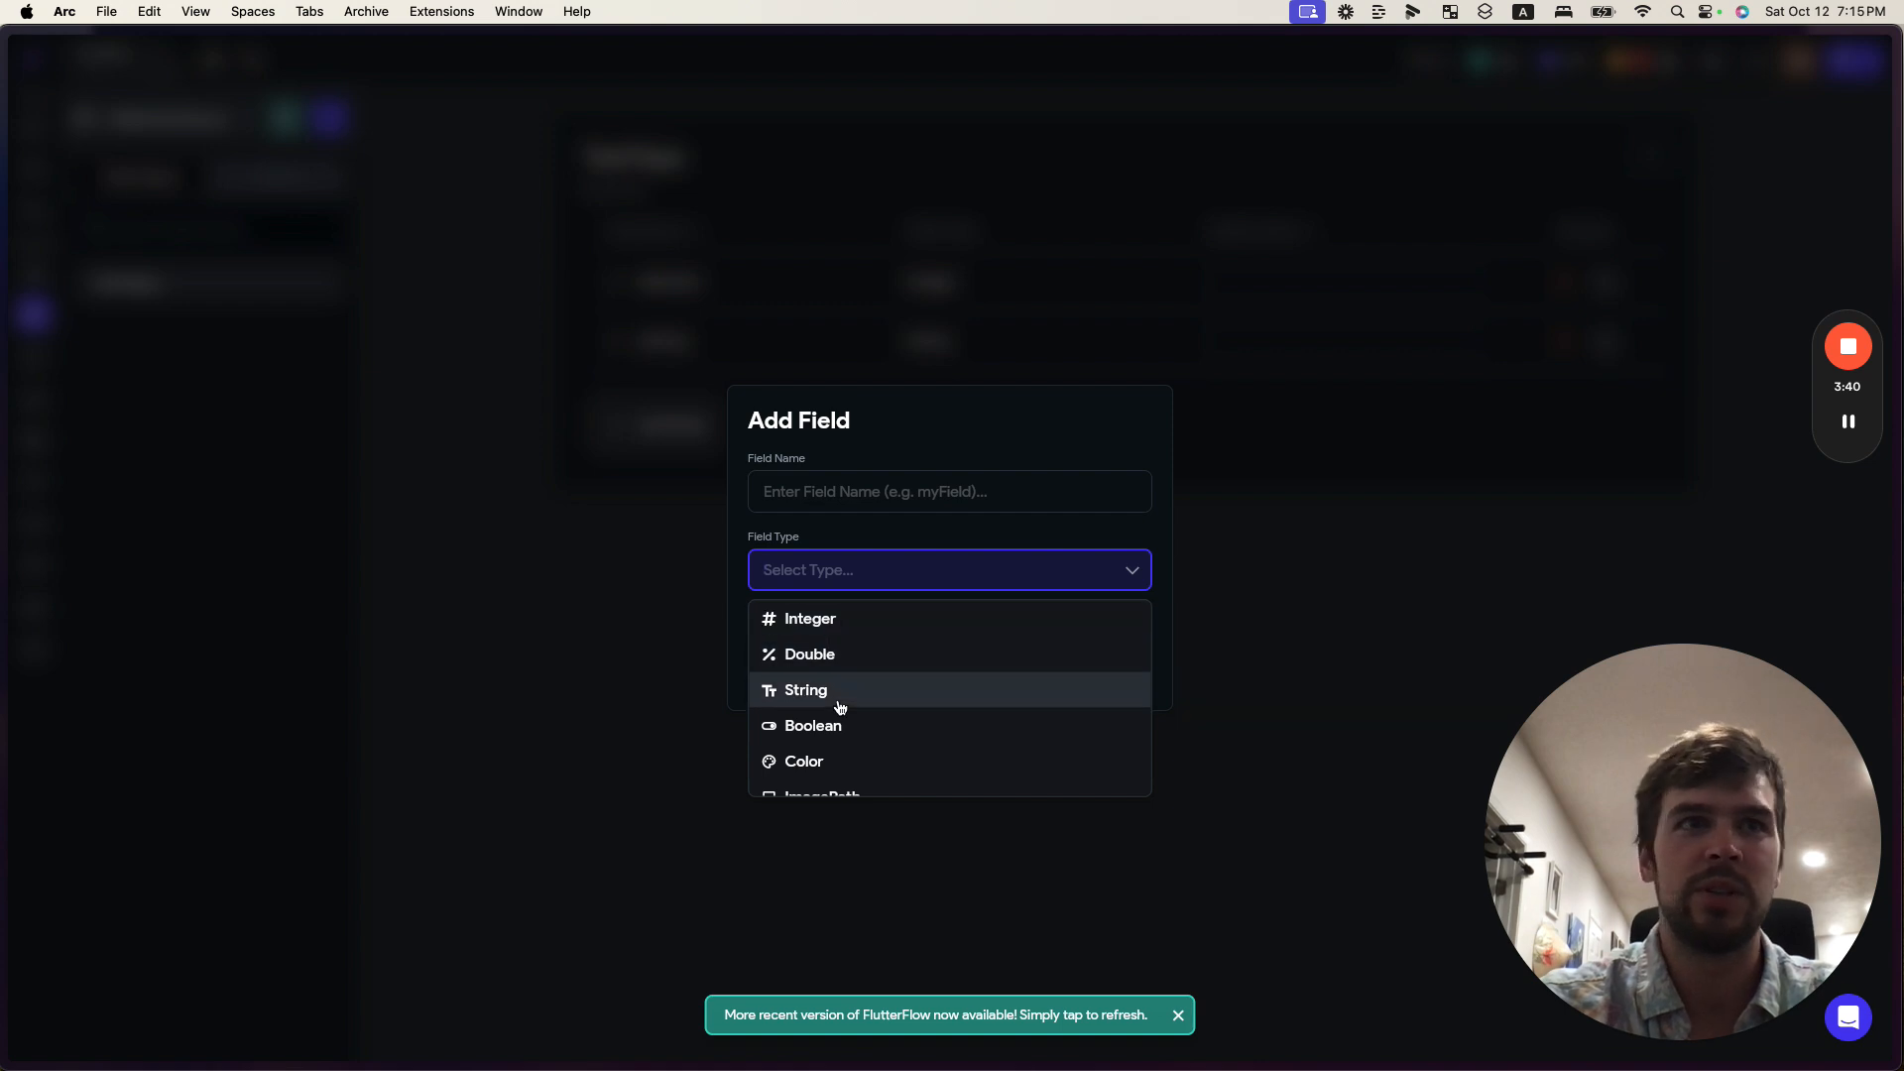
click(838, 536)
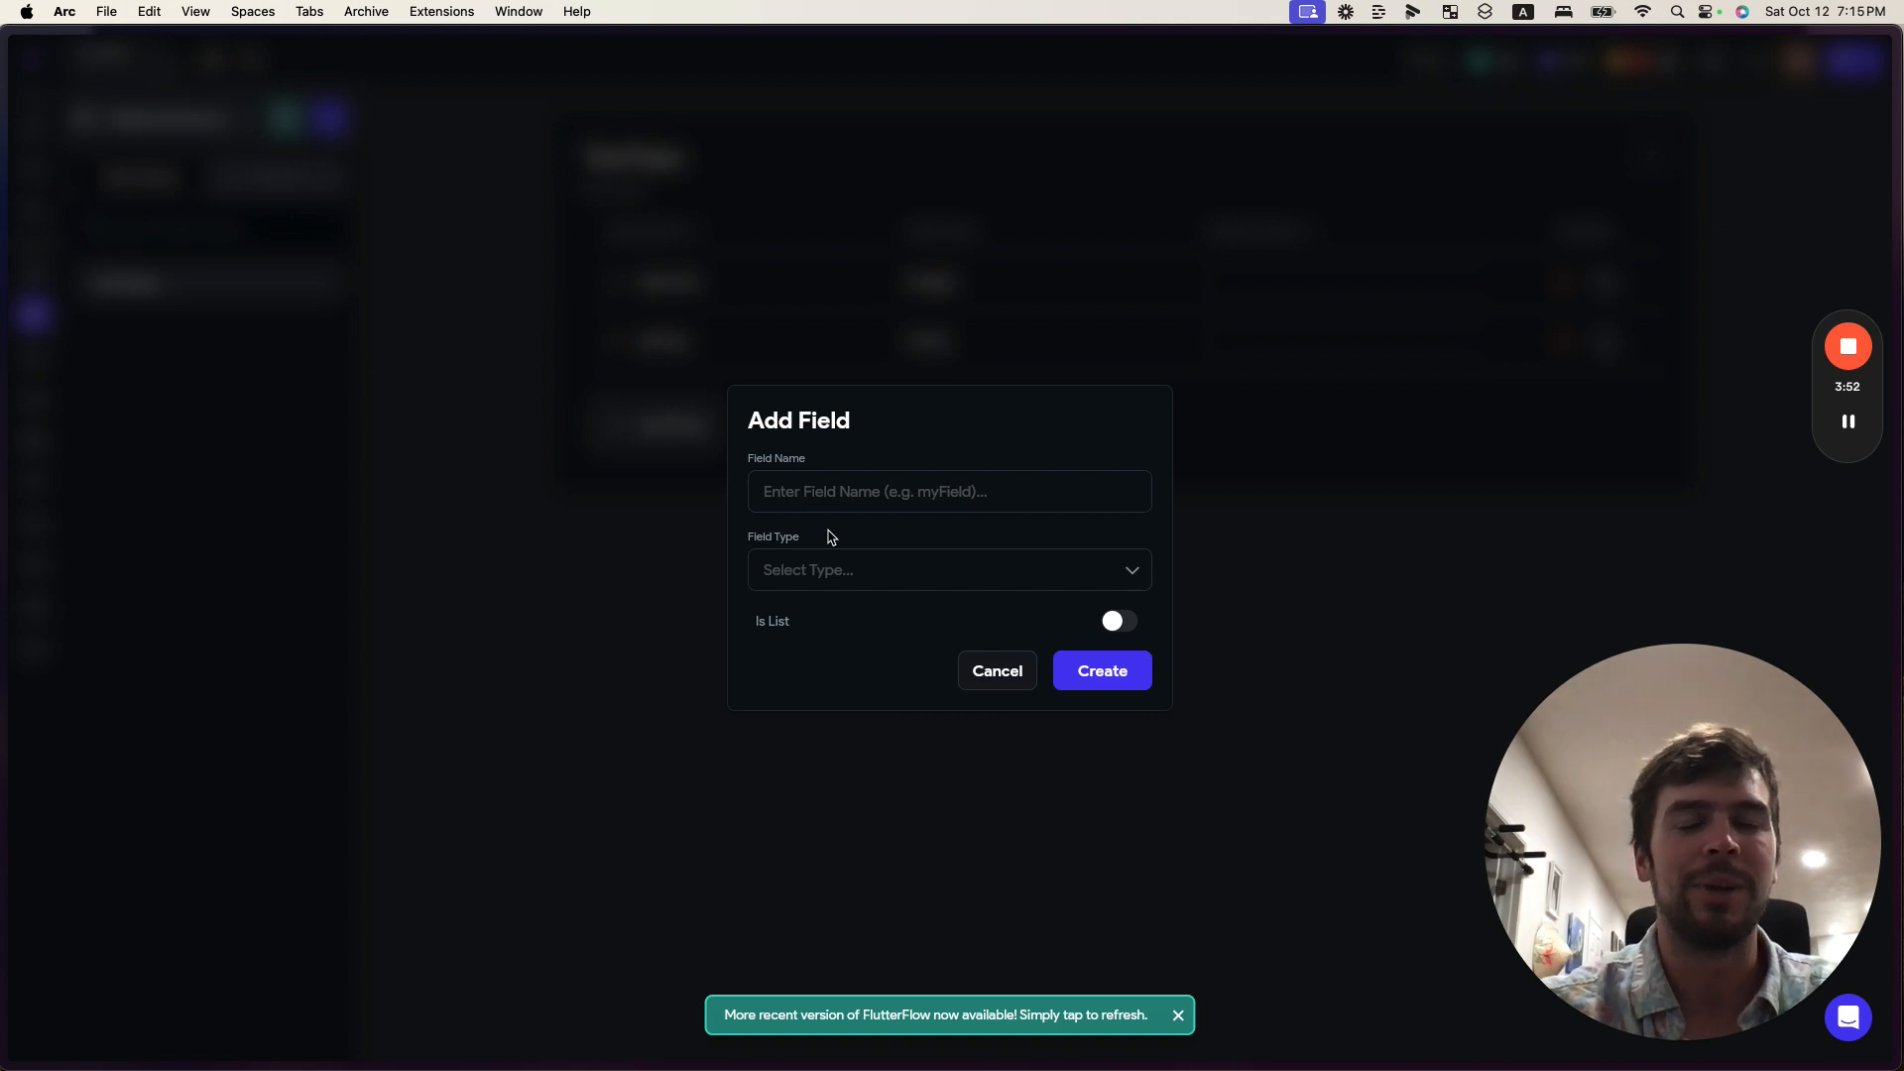
click(881, 554)
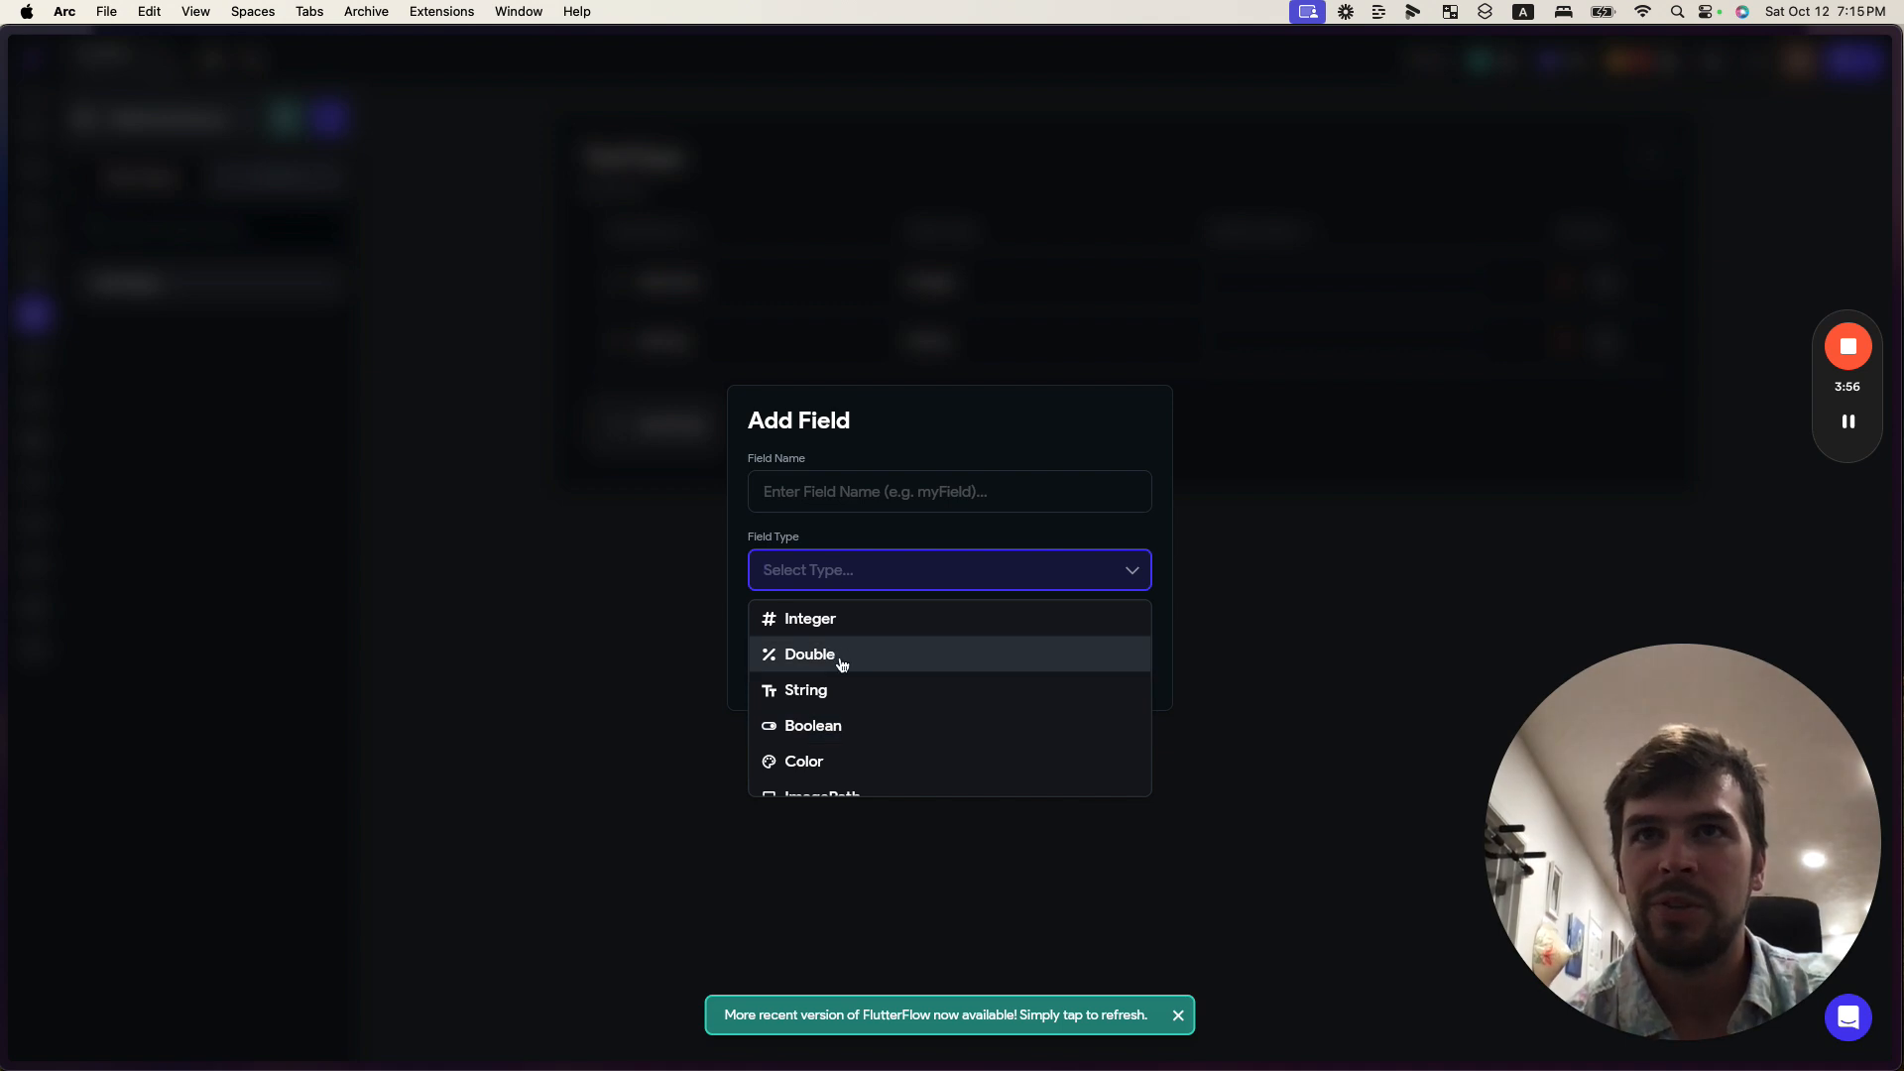
key(ctrl+Right)
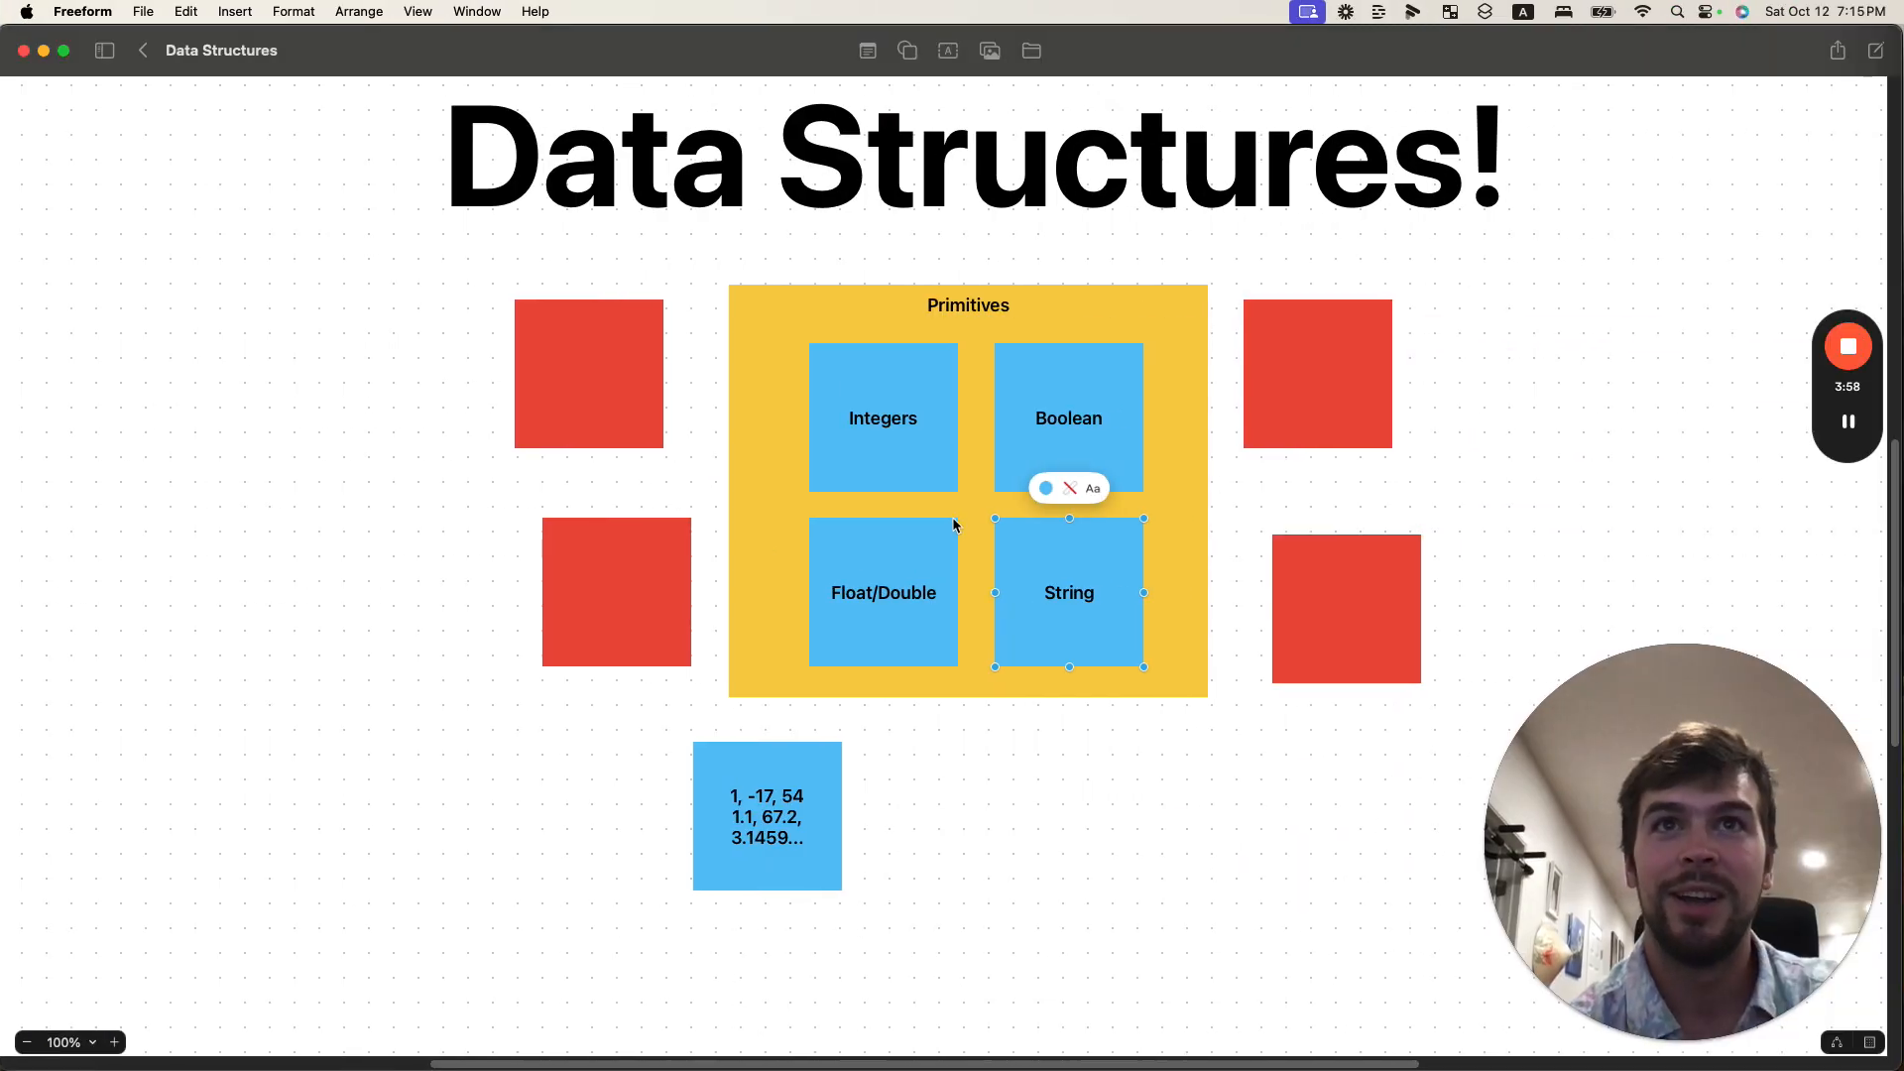
key(ctrl+Left)
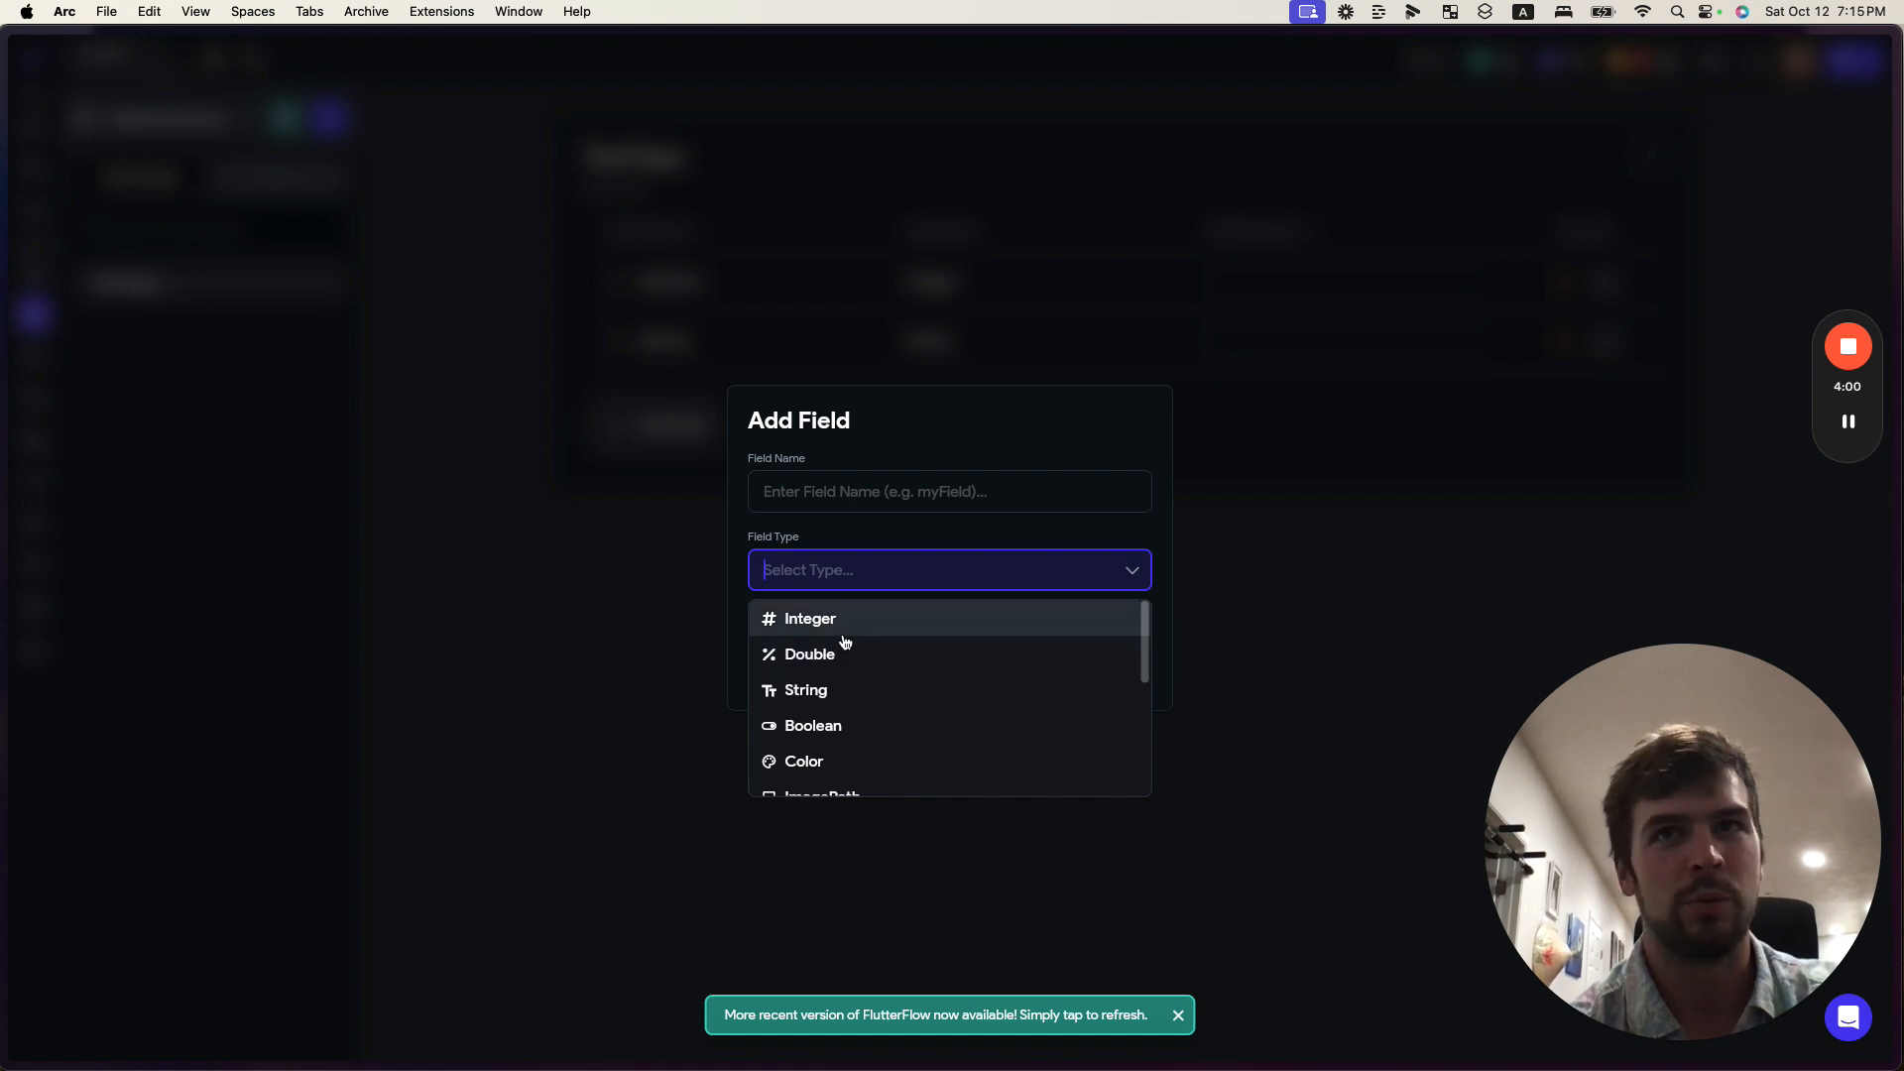
click(876, 536)
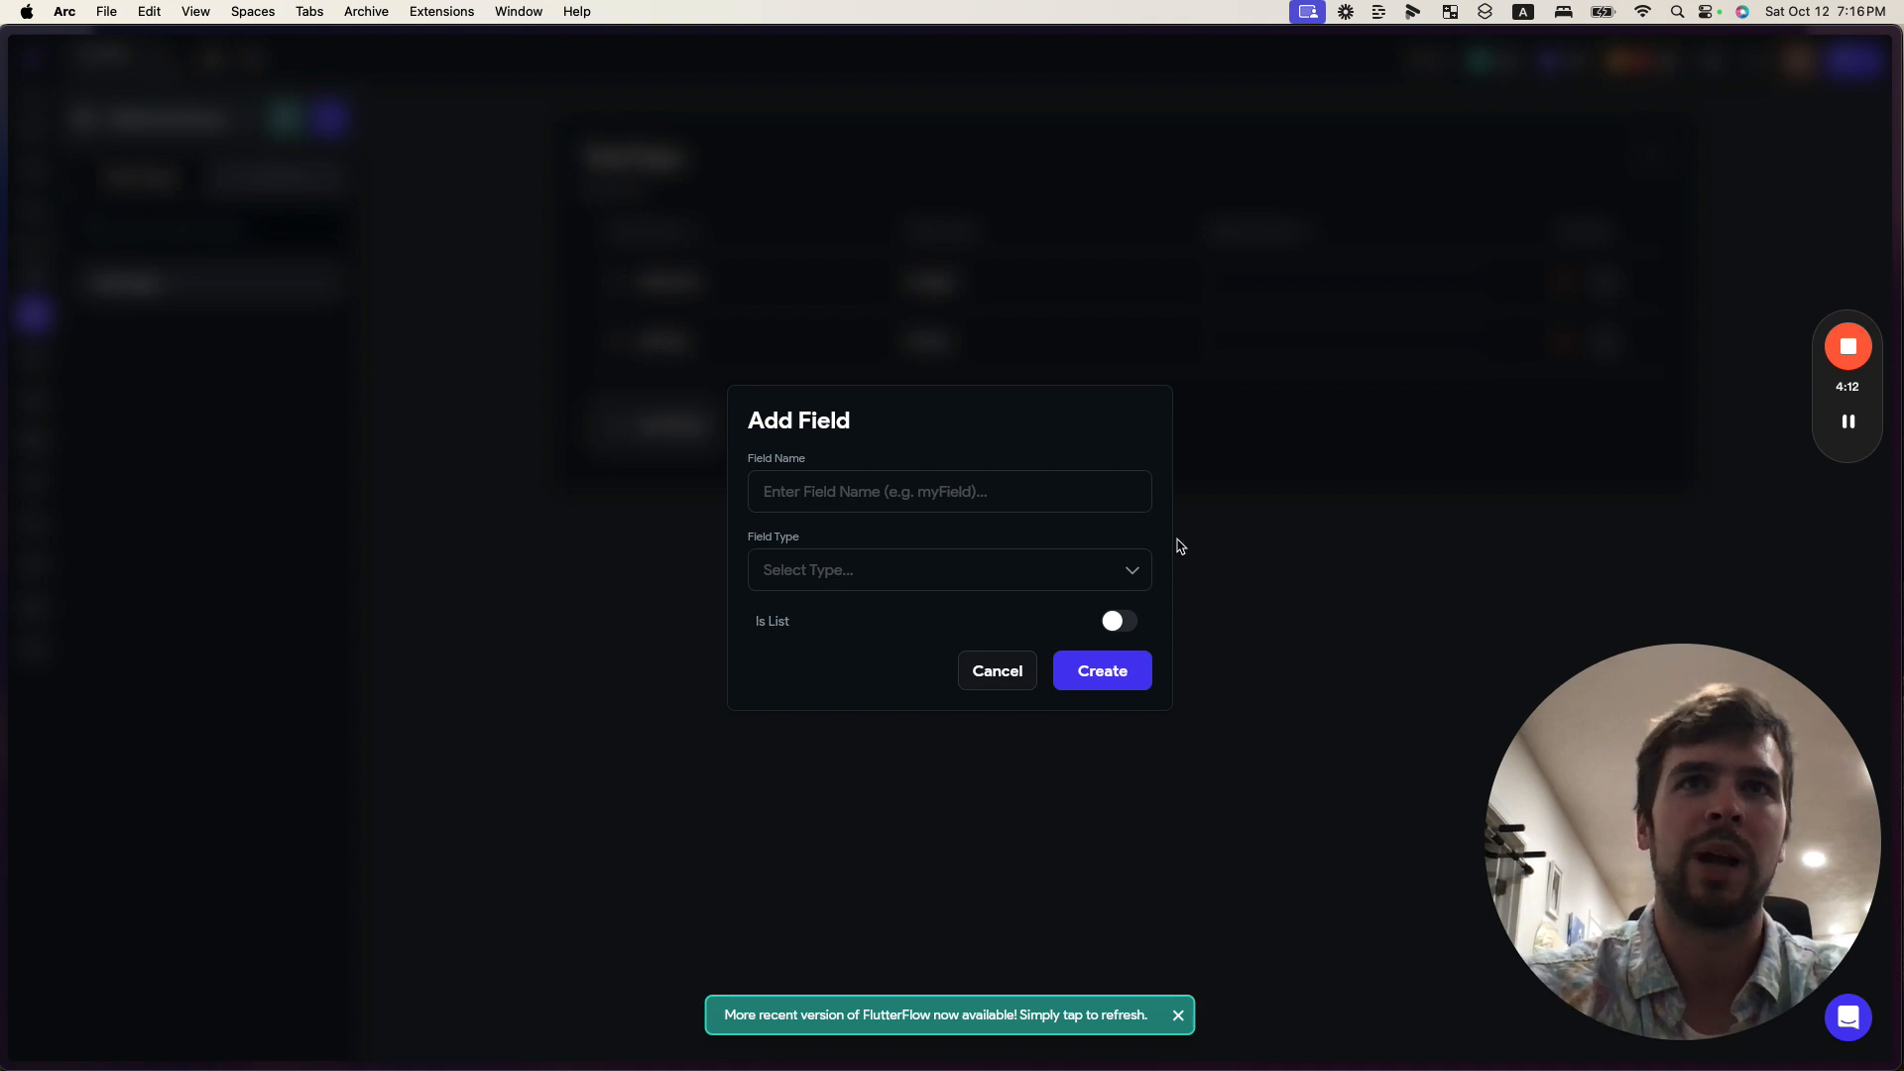
click(1020, 671)
mouse_move(1851, 345)
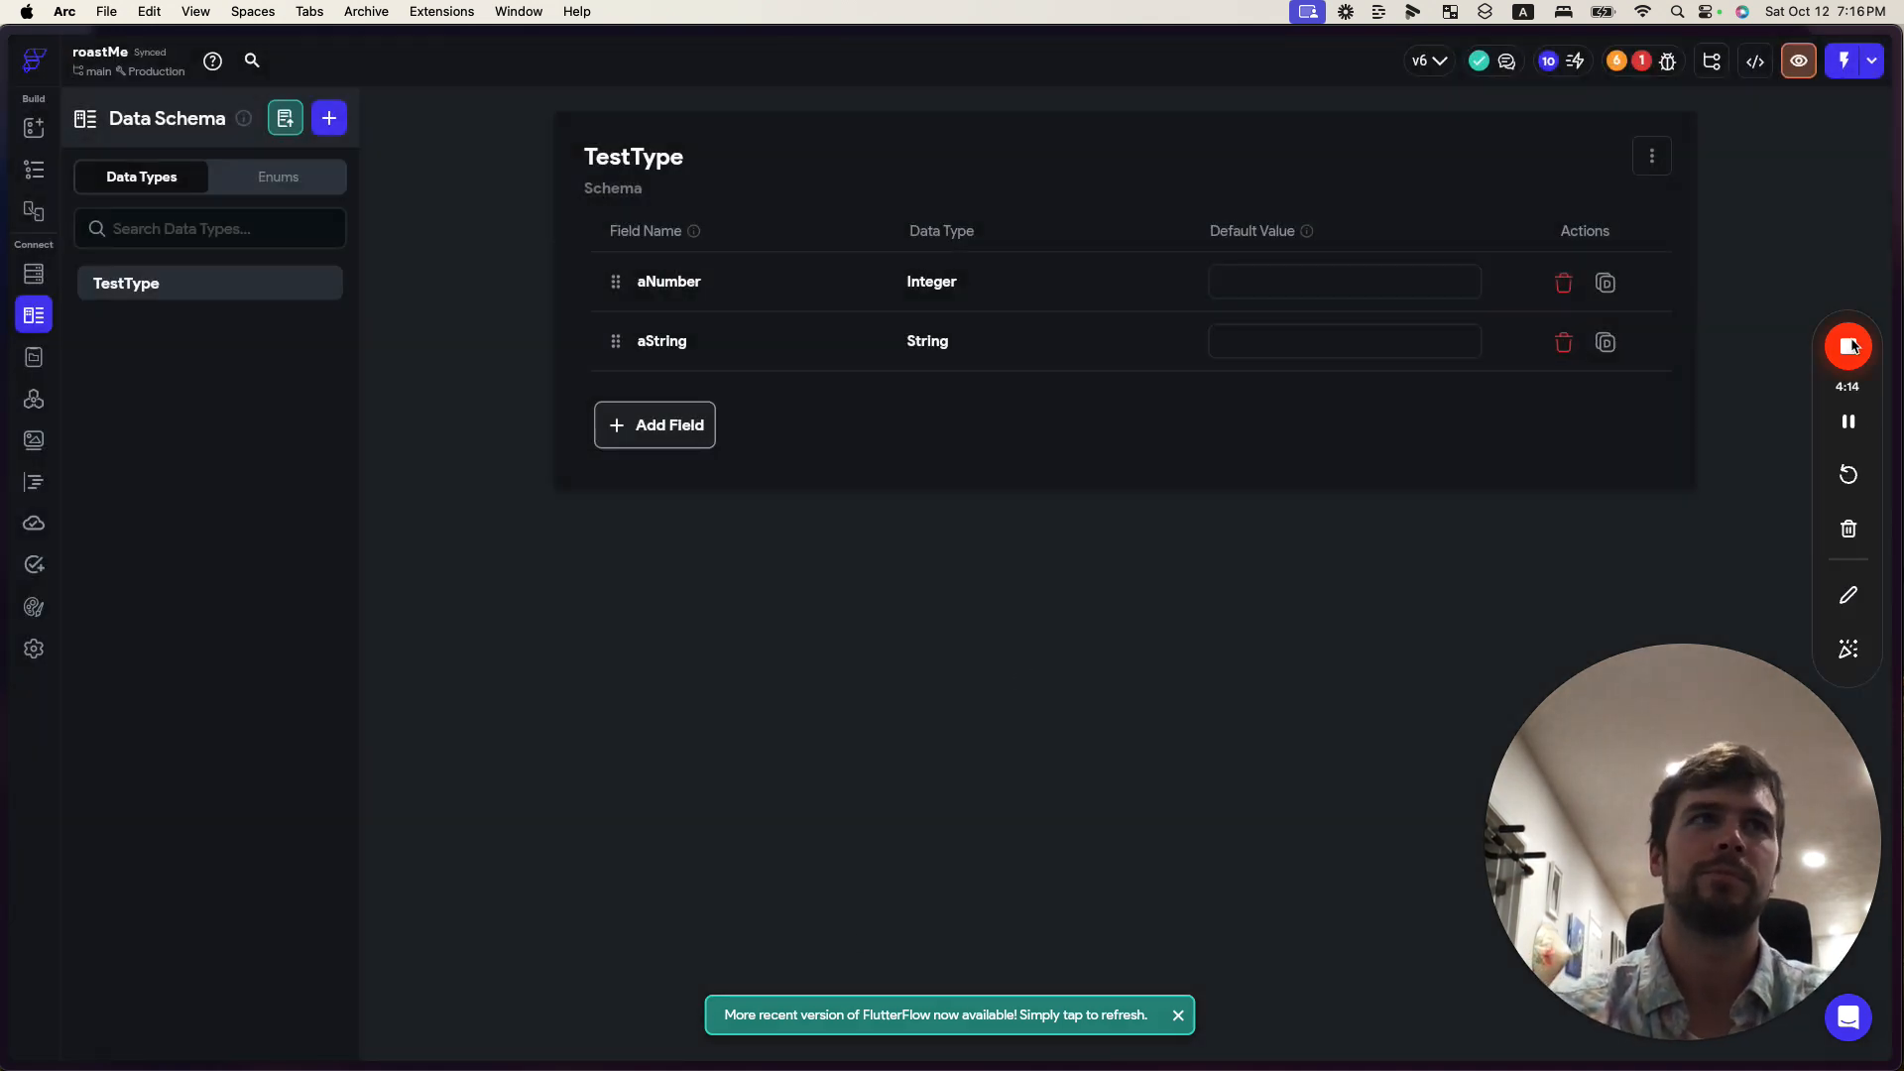